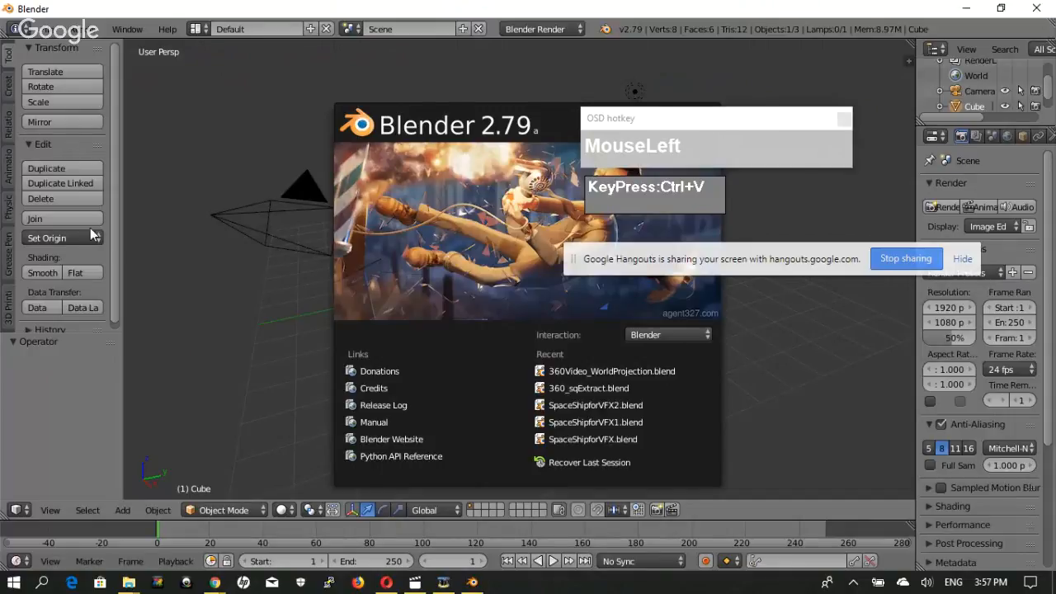
Dismiss the splash screen and move the key-display and screen-sharing overlays away from the middle of the viewport.
left_click(271, 265)
left_click_drag(722, 123, 747, 103)
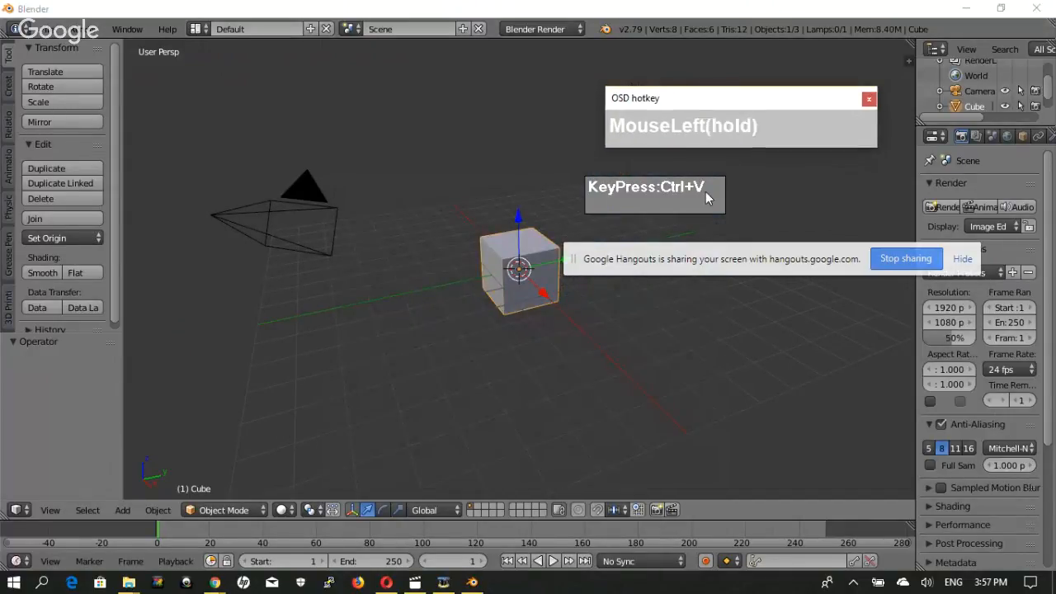
left_click_drag(817, 260, 229, 34)
left_click_drag(719, 109, 736, 78)
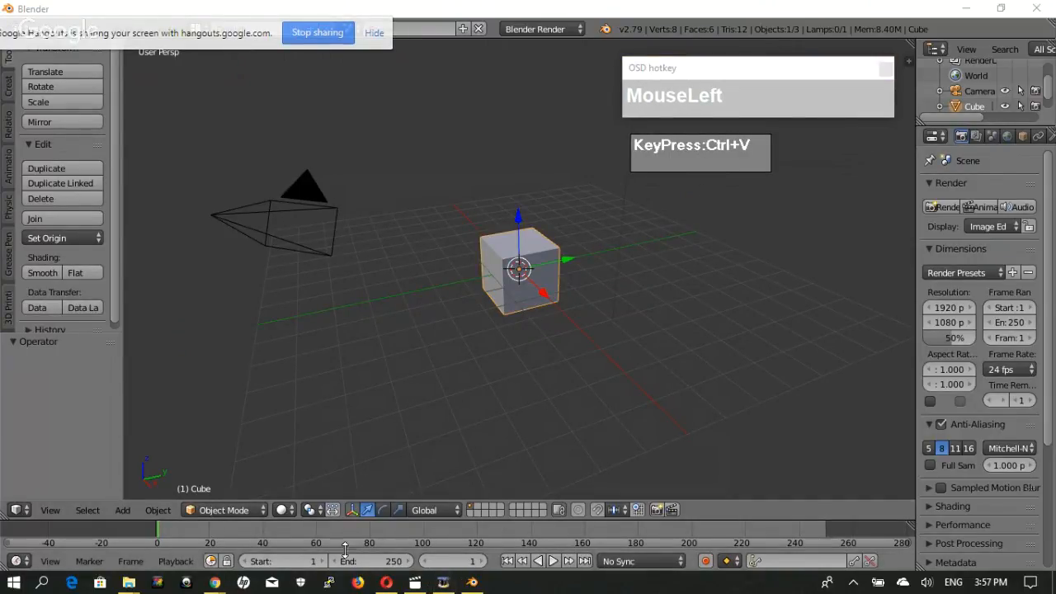
Preview the Red Bull F1 VR 360° video from the ForVFXCourse folder, skipping ahead in playback, and return to Blender.
mouse_move(132, 584)
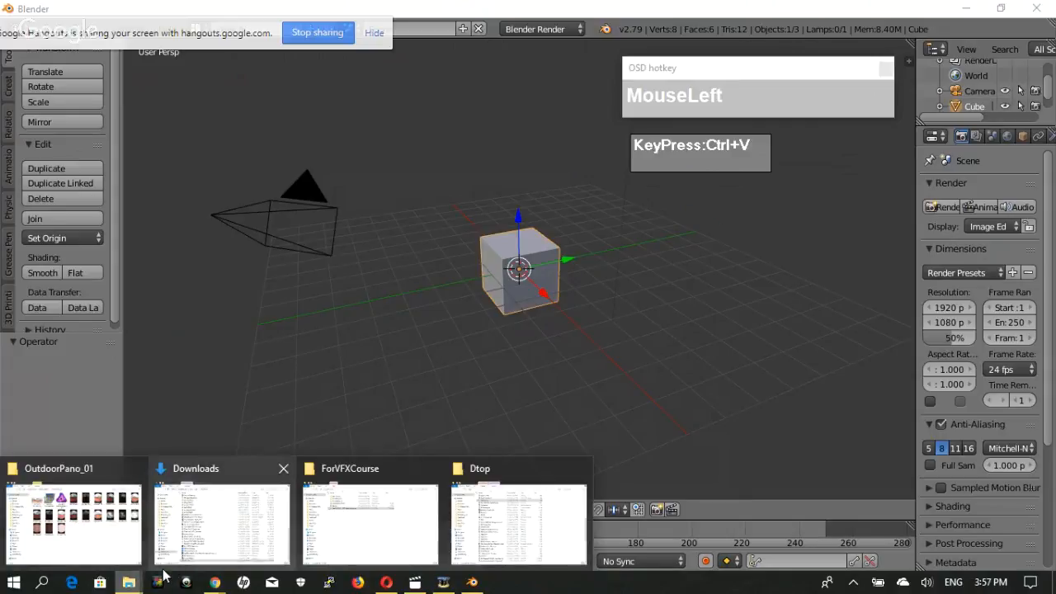
left_click(379, 538)
double_click(259, 217)
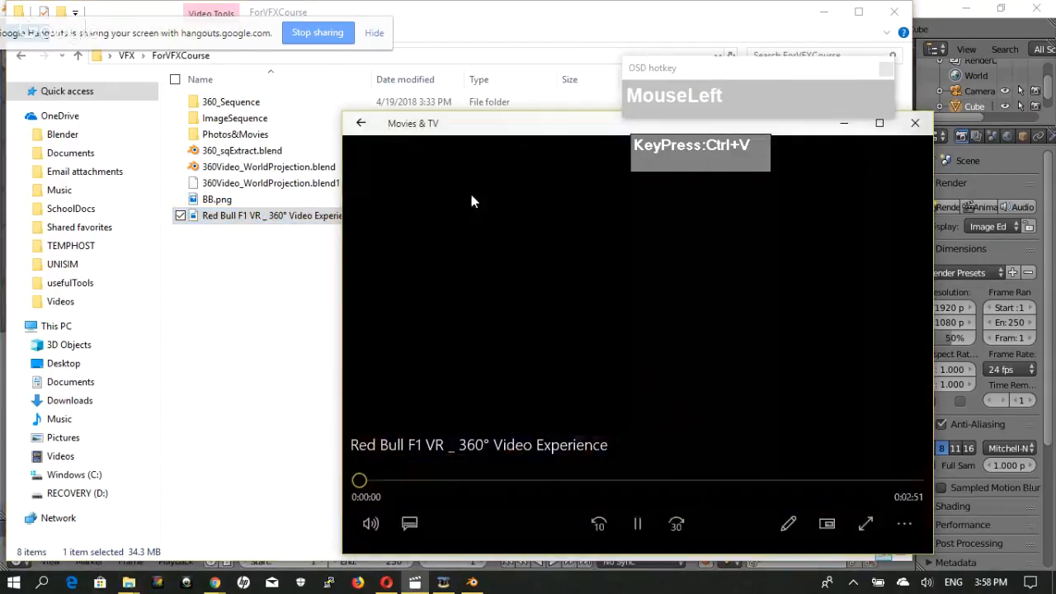
left_click_drag(524, 122, 186, 81)
left_click_drag(61, 443, 136, 438)
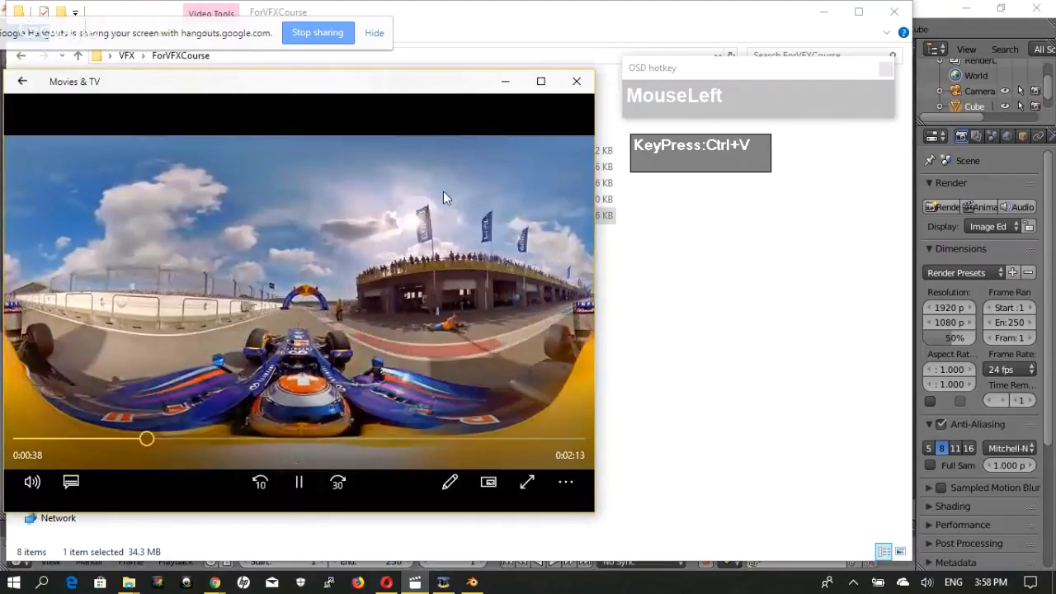
left_click_drag(415, 88, 485, 137)
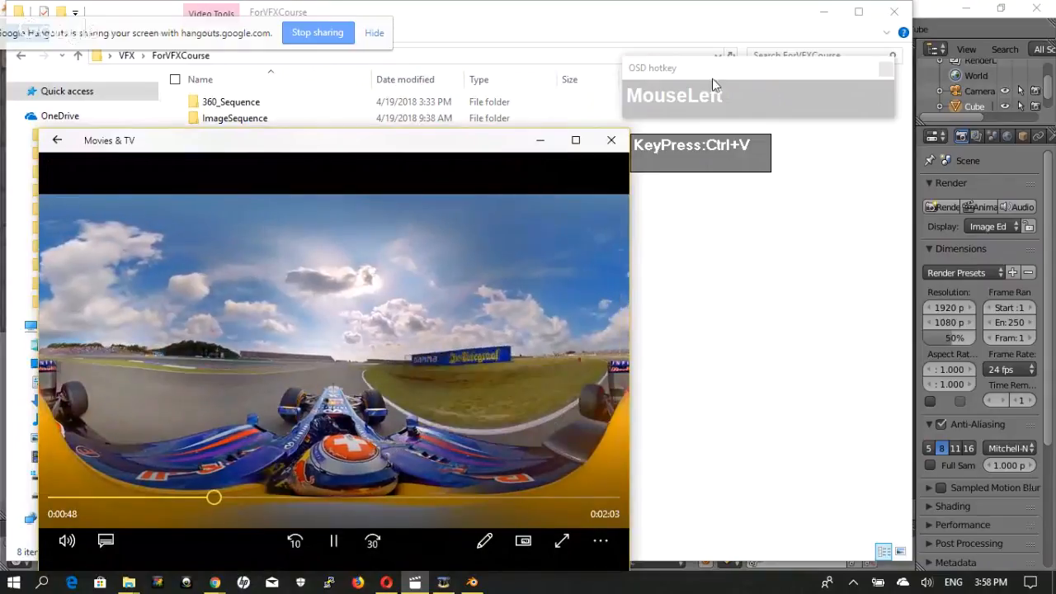
left_click(830, 16)
left_click(608, 141)
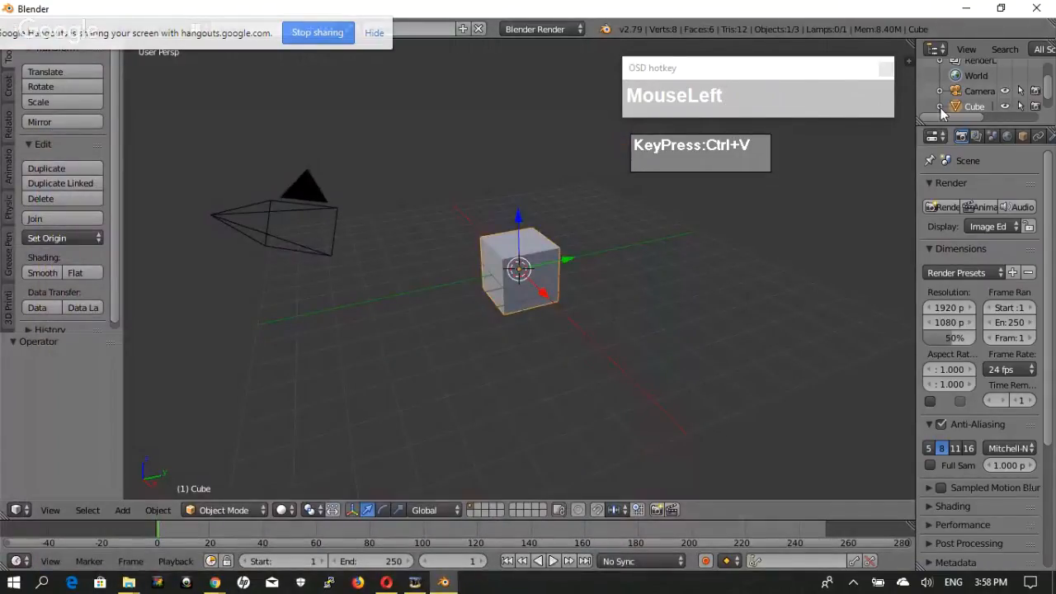
Move the key-display overlays aside and widen the properties editor so its settings are fully readable.
left_click_drag(795, 79, 703, 78)
left_click_drag(701, 146, 615, 151)
left_click_drag(908, 174, 816, 178)
left_click_drag(912, 135, 917, 136)
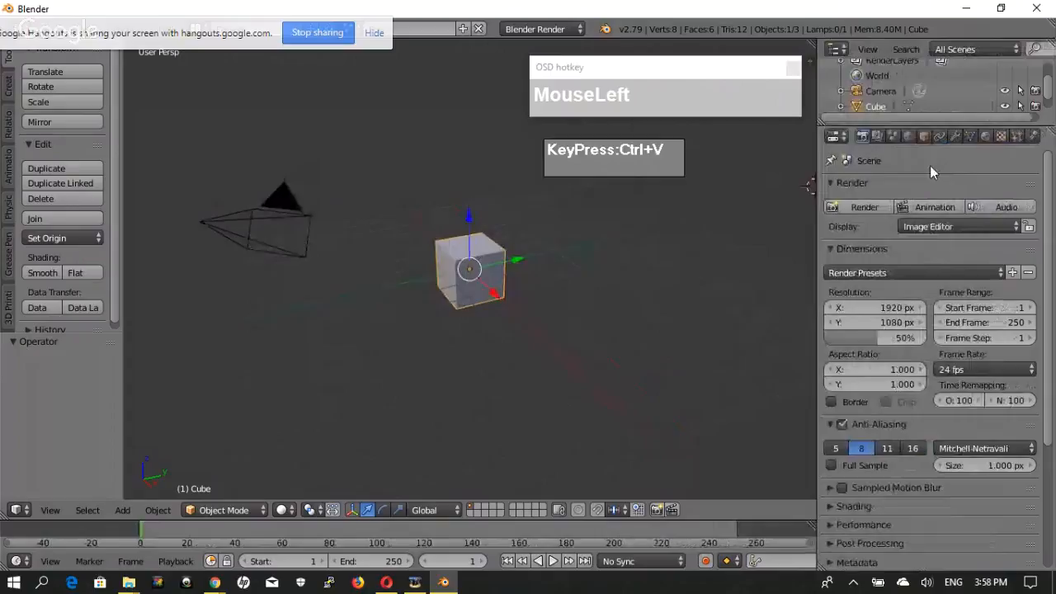
Add a new texture to the first texture slot of the World.
left_click(911, 137)
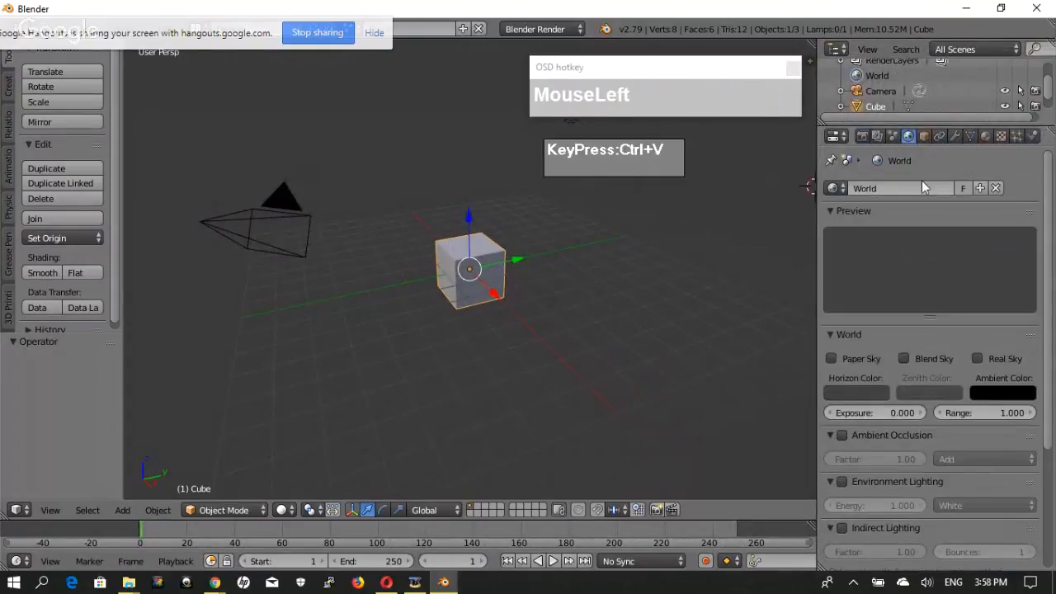
left_click(1002, 137)
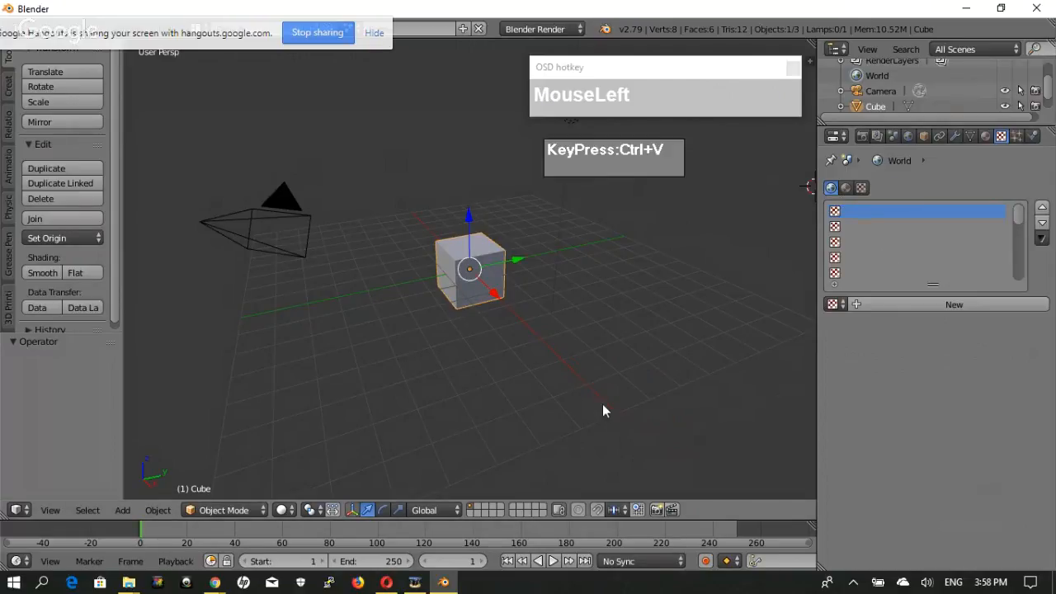
left_click(937, 305)
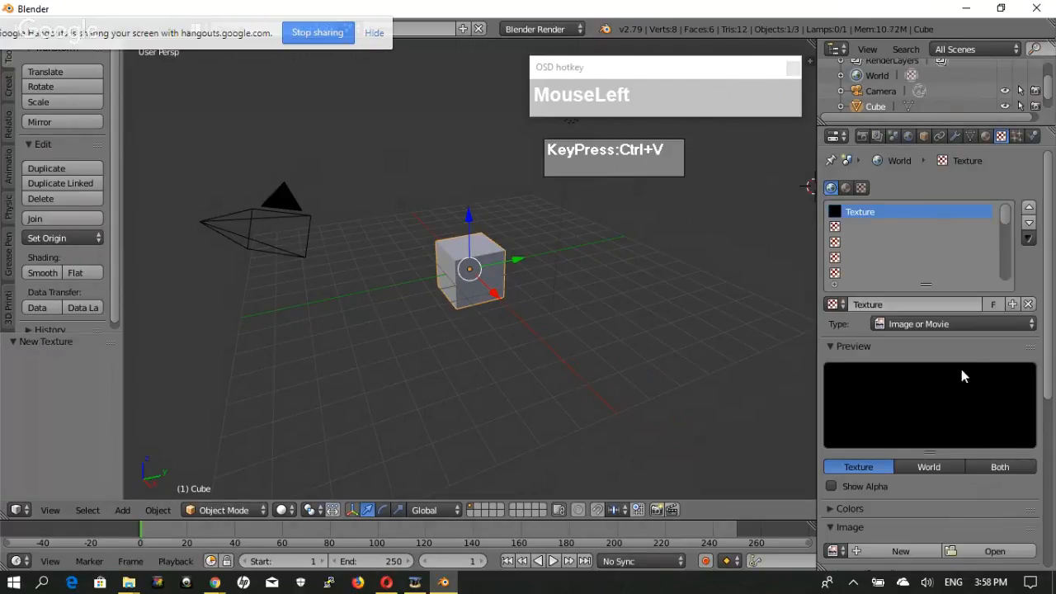
Load Red Bull F1 VR _ 360° Video Experience.mp4 from Desktop\VFX\ForVFXCourse as the world texture's image and widen the properties editor.
scroll(891, 337, "down", 1)
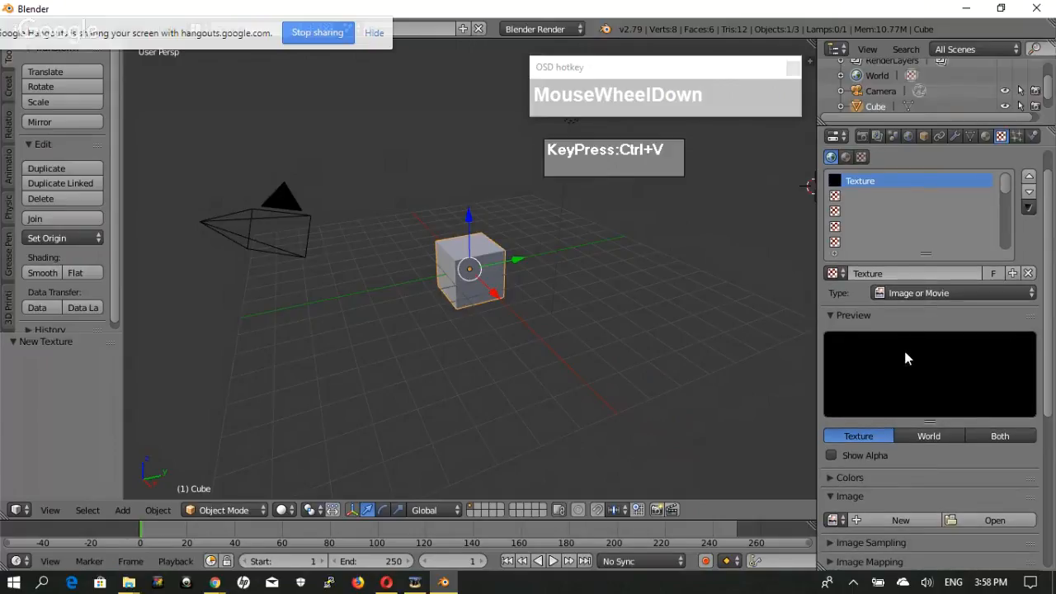
scroll(905, 358, "down", 4)
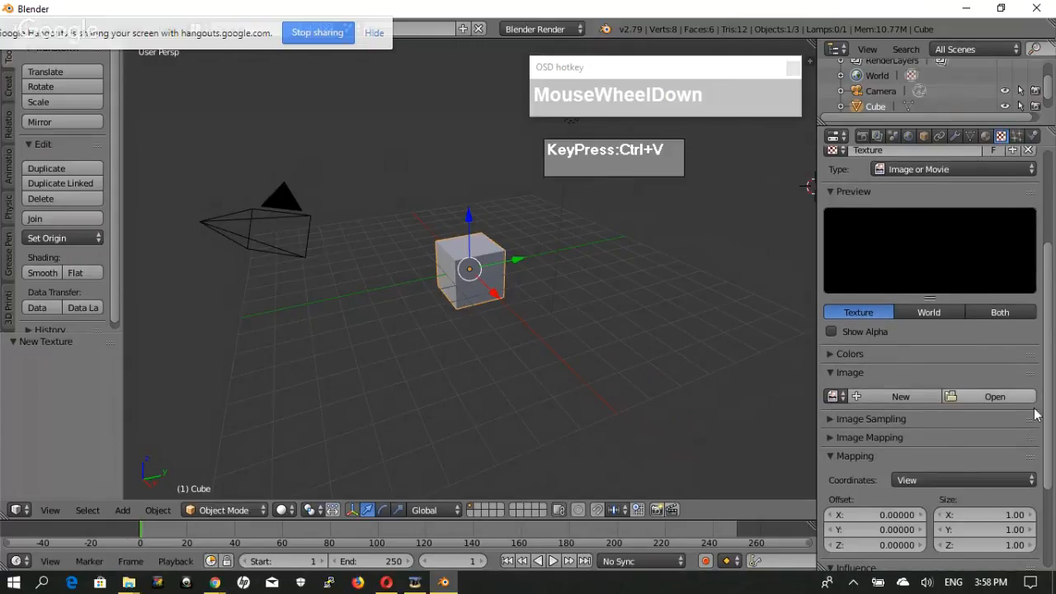
left_click(972, 396)
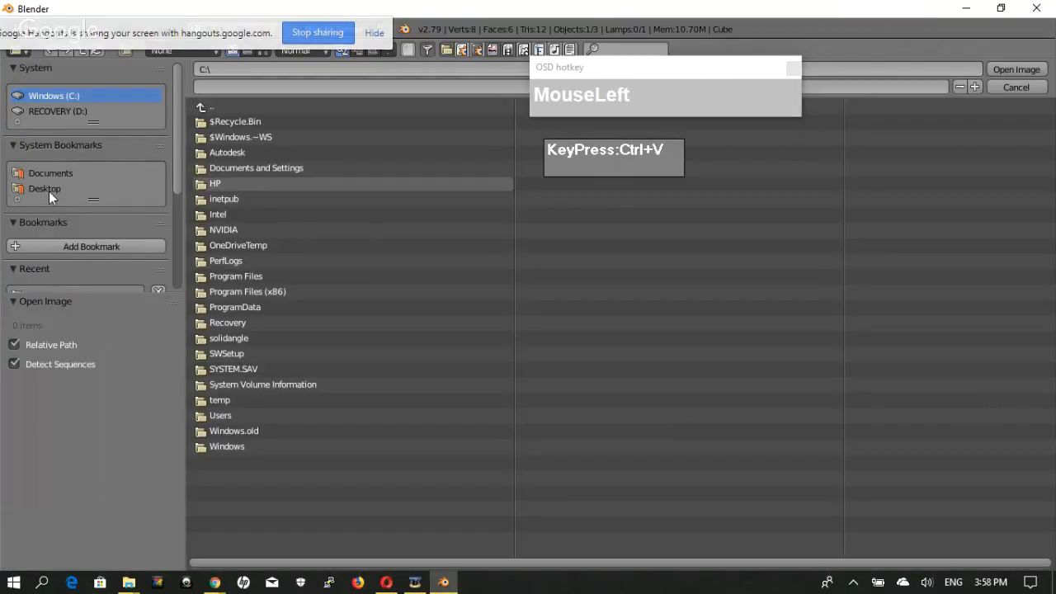
left_click(50, 186)
left_click(222, 305)
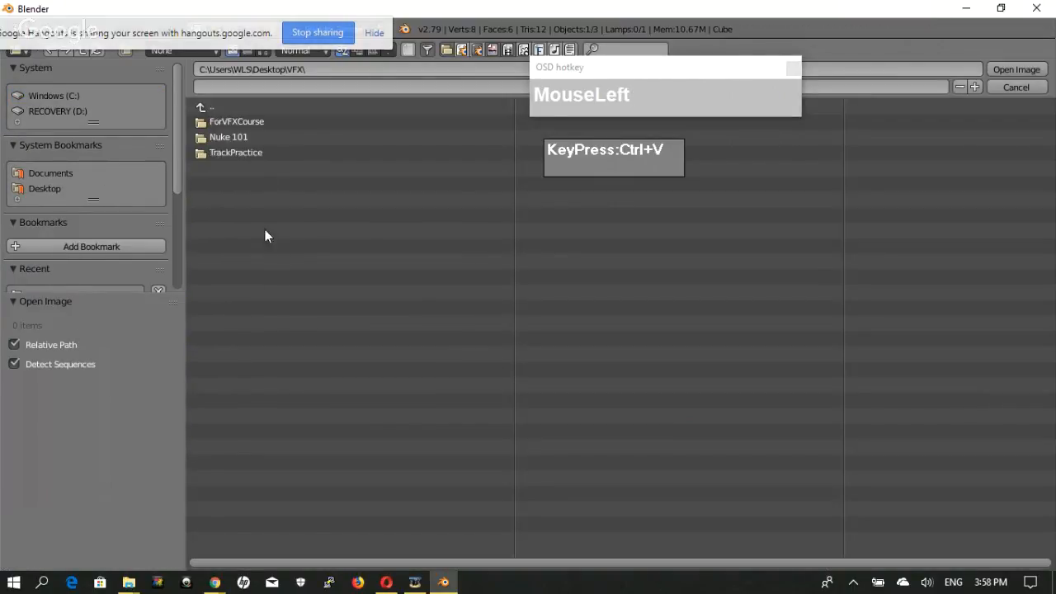
left_click(237, 122)
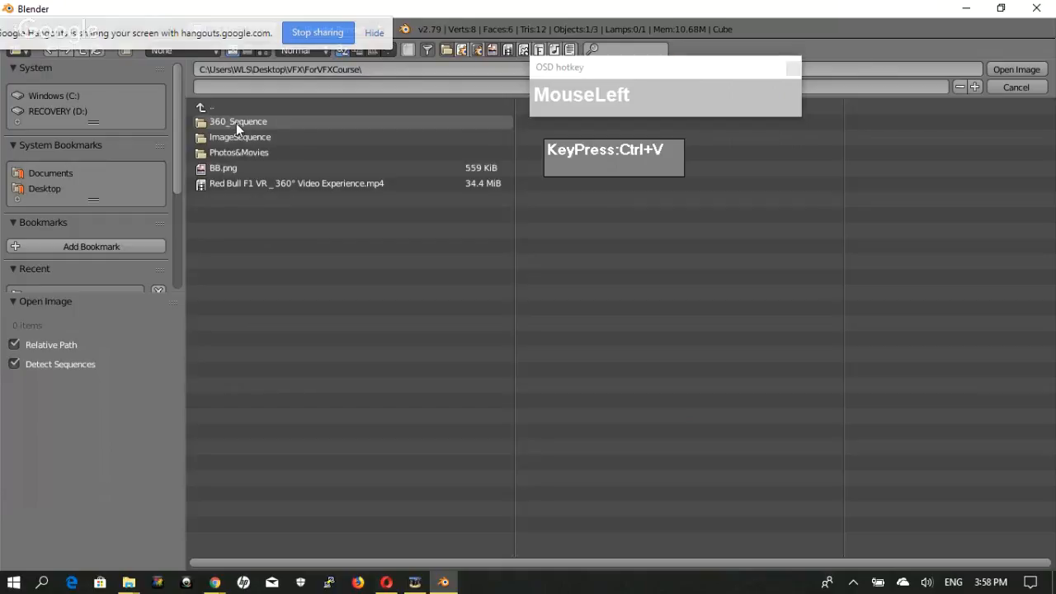
left_click(231, 184)
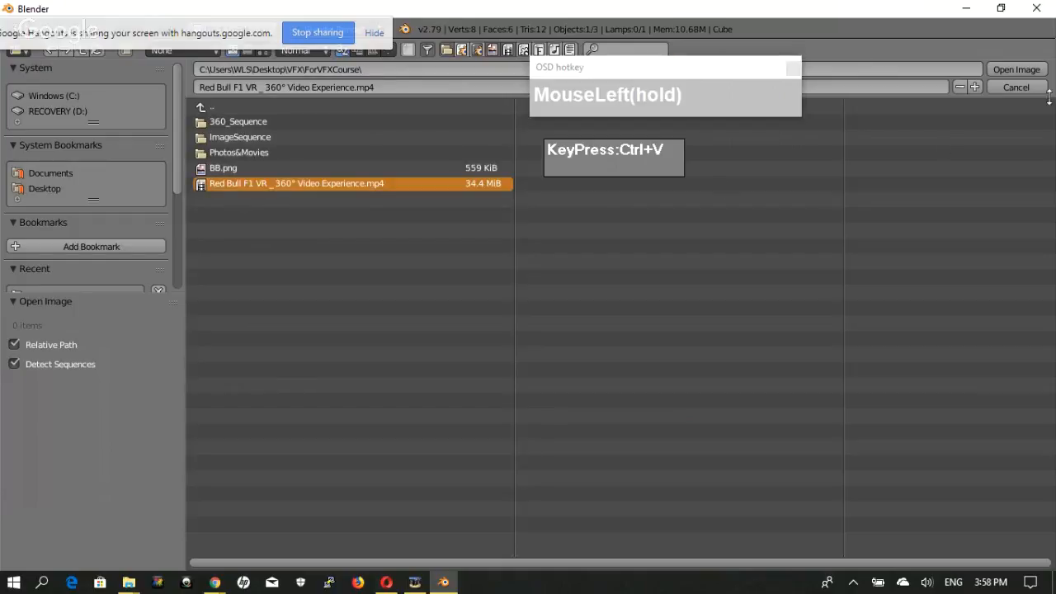
left_click(1017, 70)
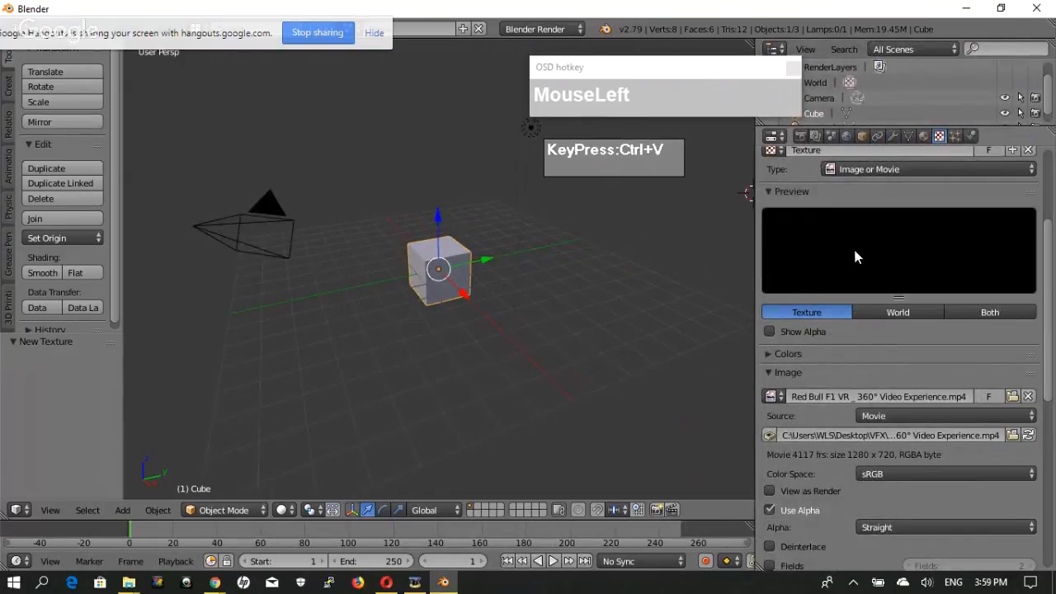
Set the world texture's mapping coordinates to Equirectangular.
scroll(970, 413, "down", 1)
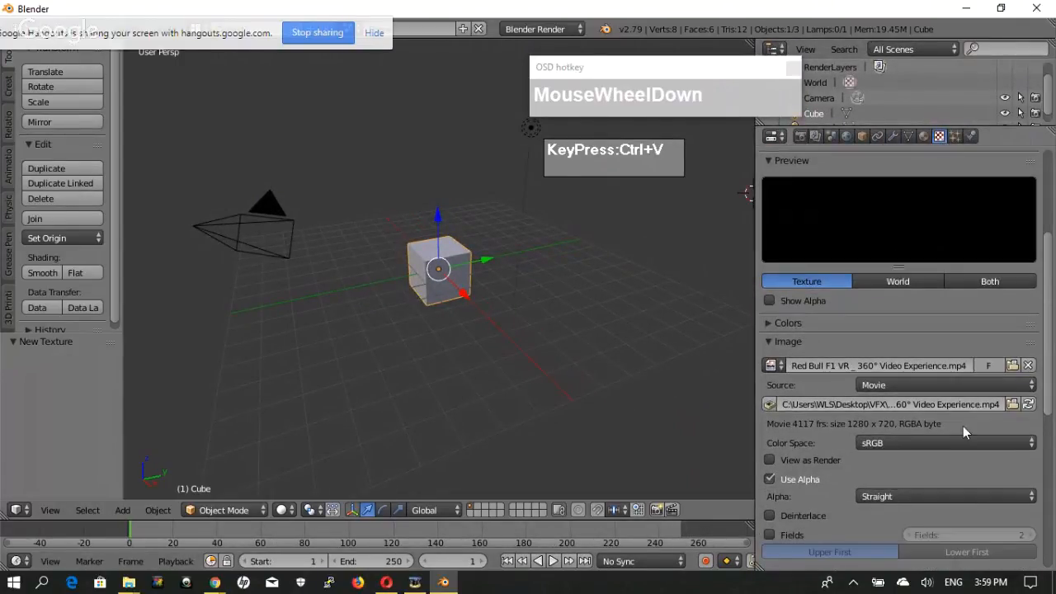
scroll(925, 465, "down", 5)
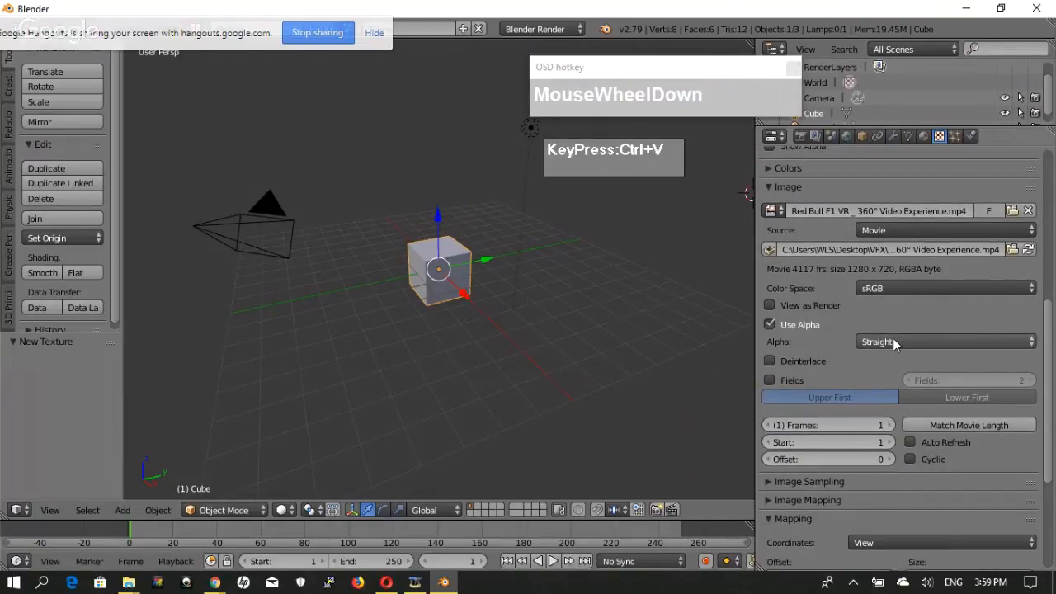
left_click_drag(641, 173, 623, 155)
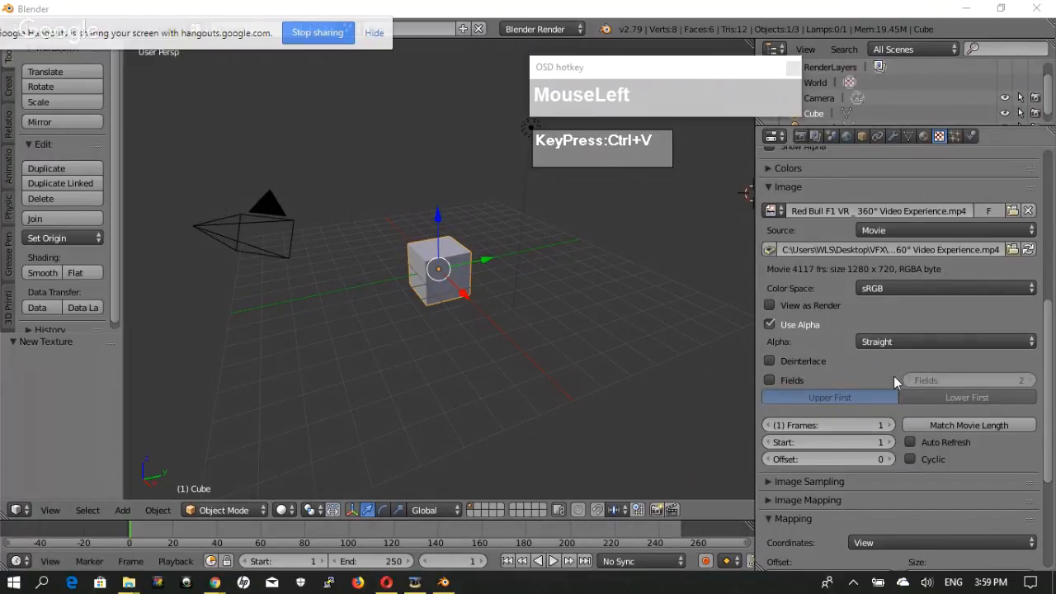
scroll(911, 473, "down", 3)
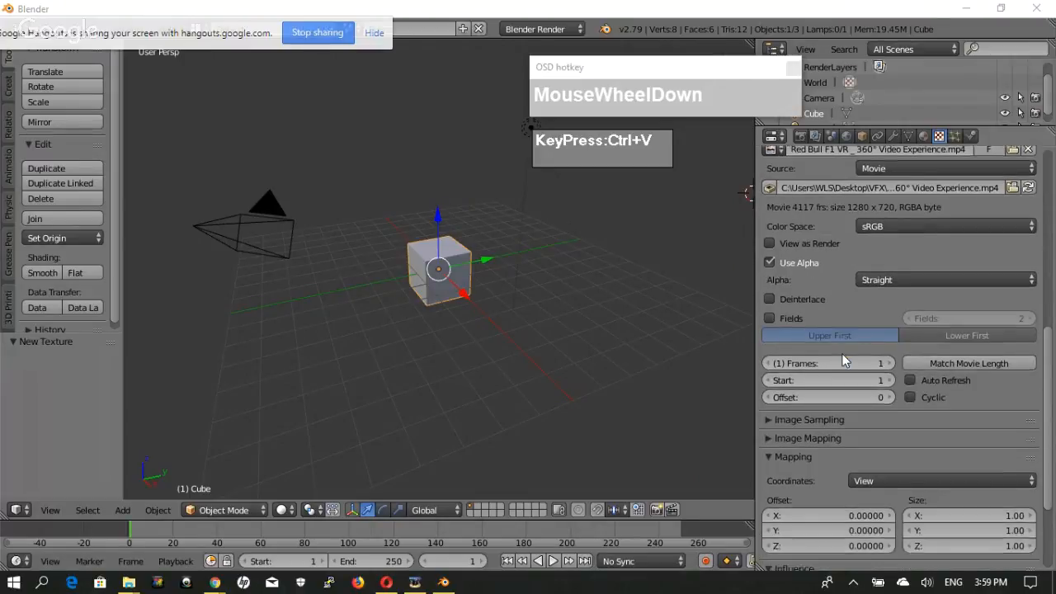
scroll(897, 384, "down", 3)
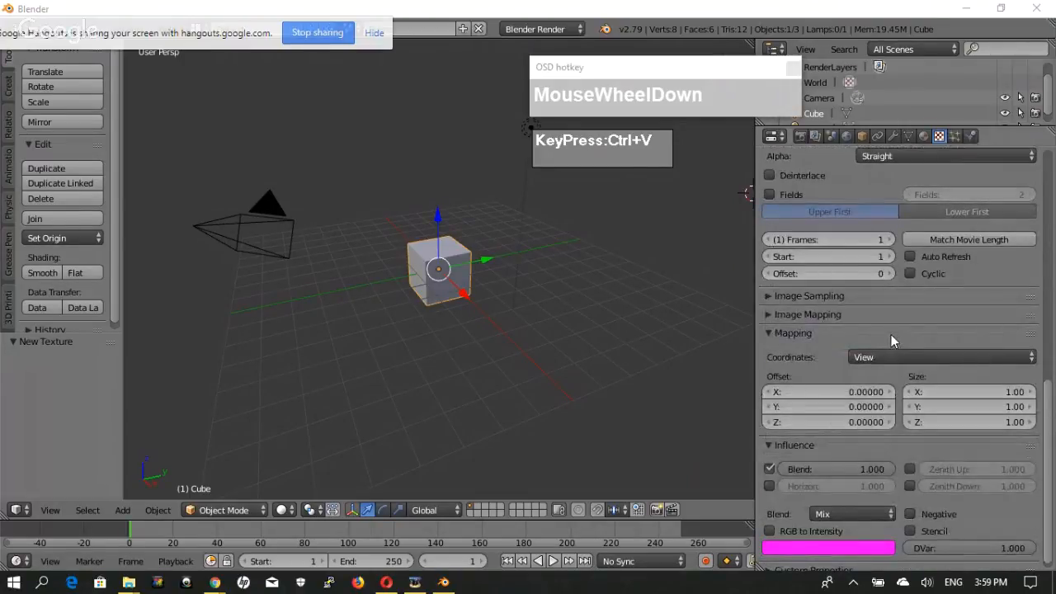
scroll(906, 337, "up", 8)
scroll(907, 296, "down", 8)
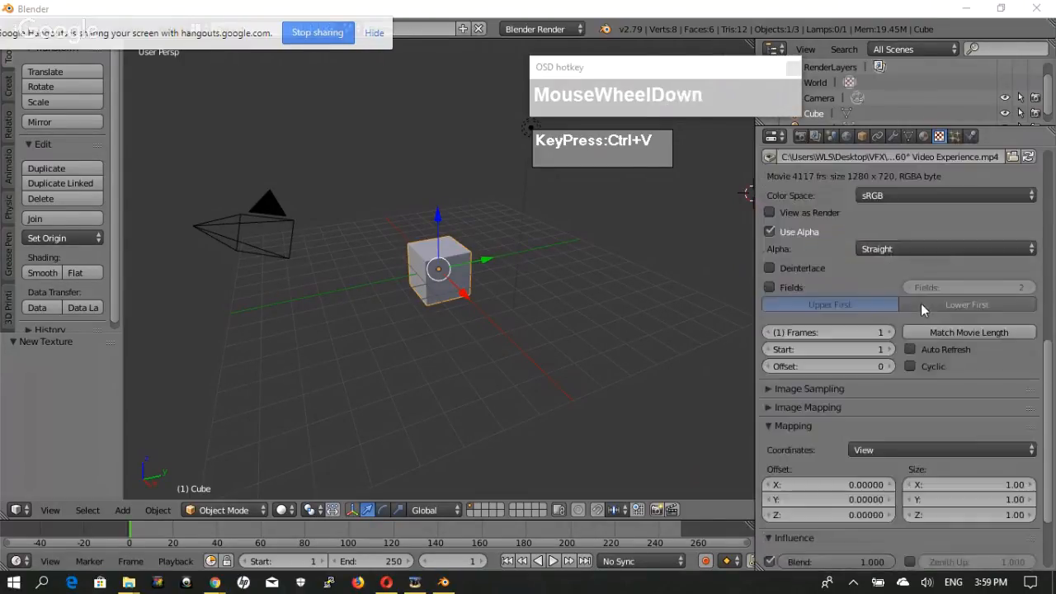
scroll(921, 307, "down", 1)
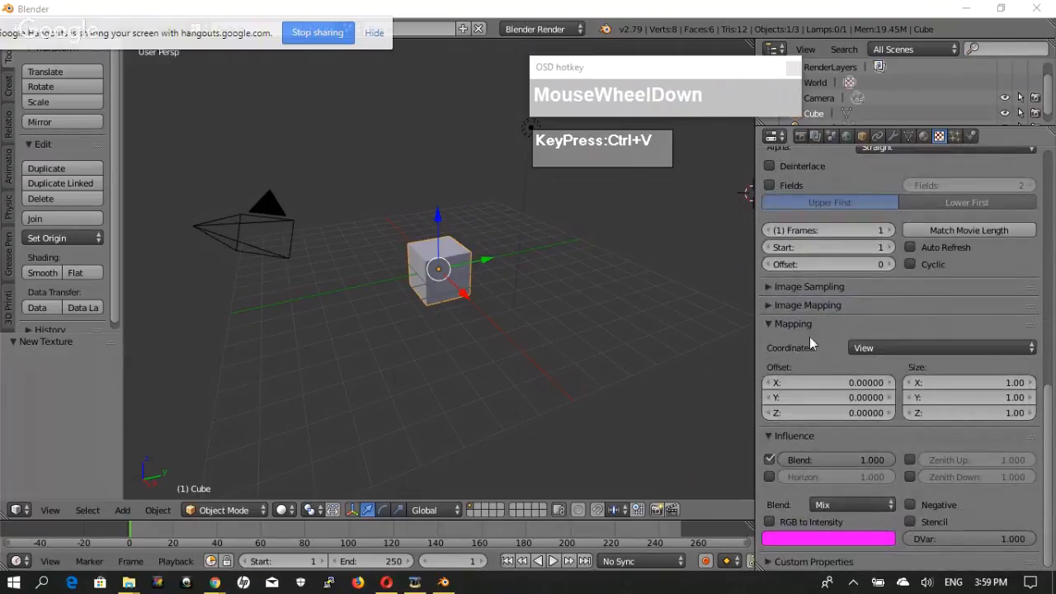
left_click(906, 347)
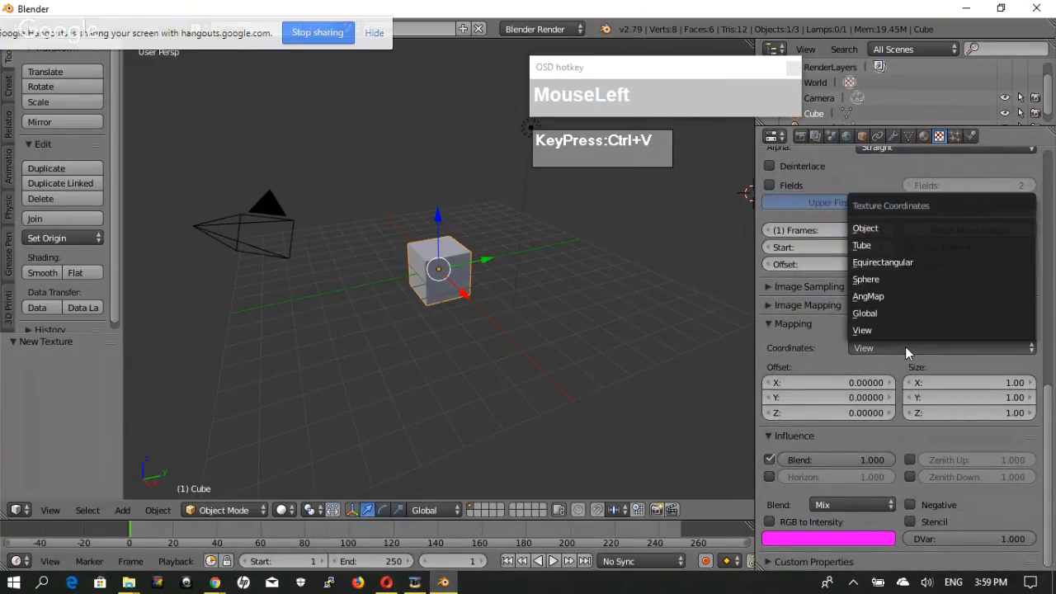
left_click(891, 262)
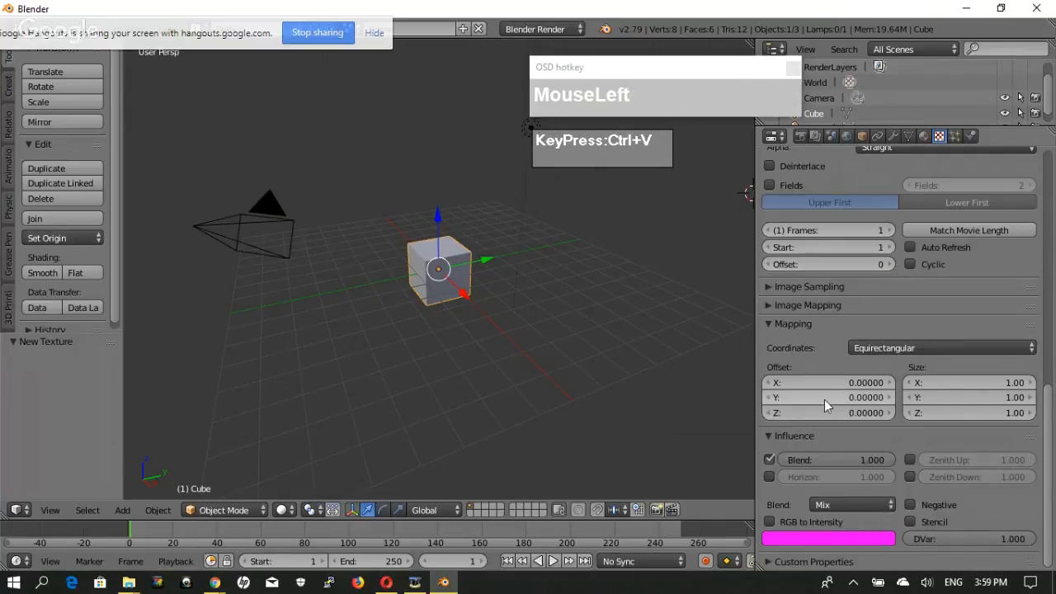
Make the world texture influence Horizon instead of Blend.
scroll(826, 399, "down", 1)
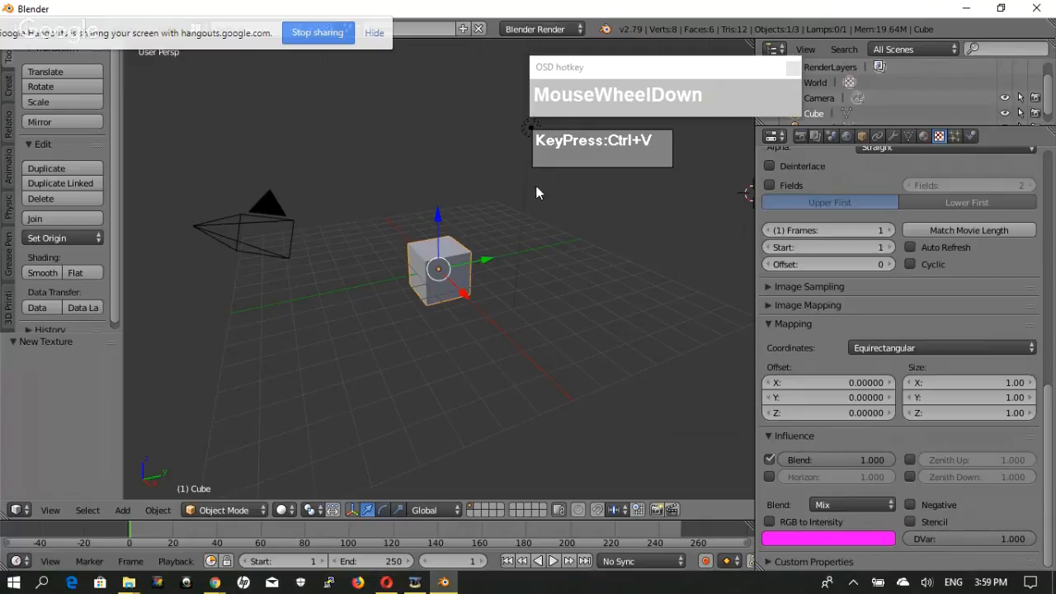
left_click(770, 460)
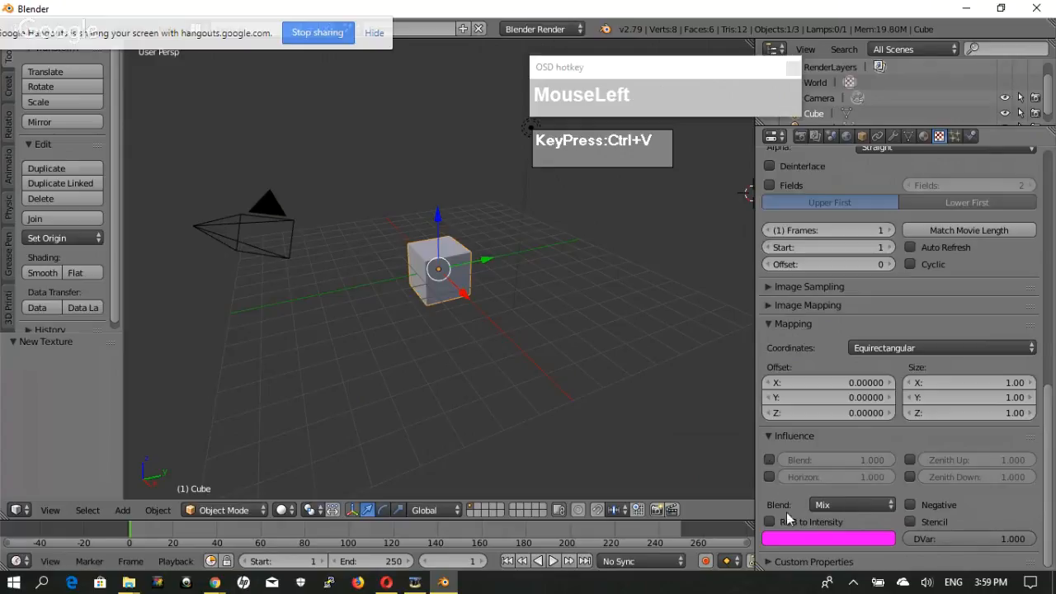
left_click(770, 477)
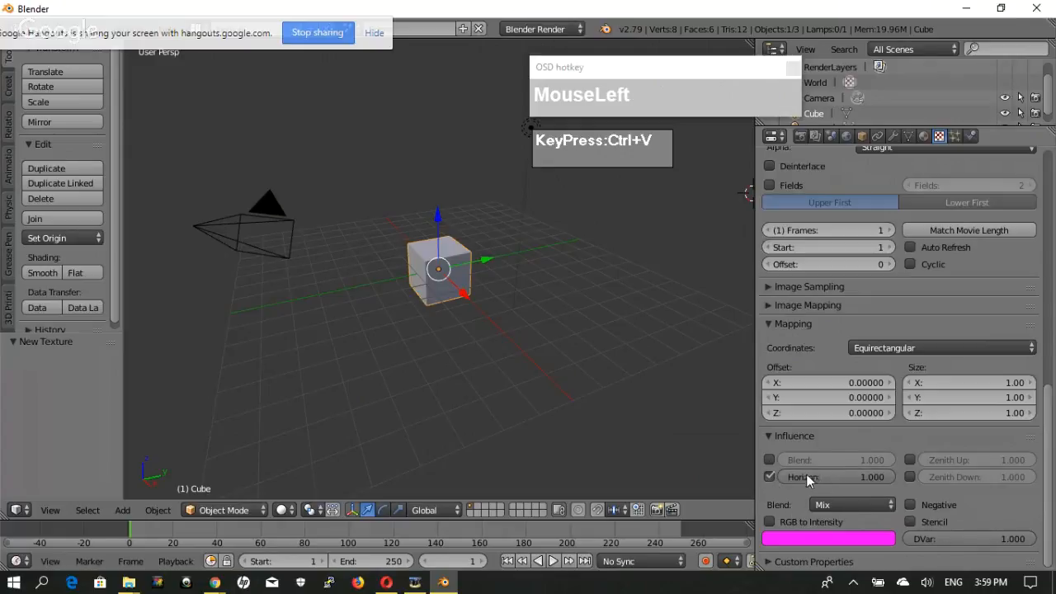
Enable Real Sky in the World settings.
scroll(992, 426, "up", 10)
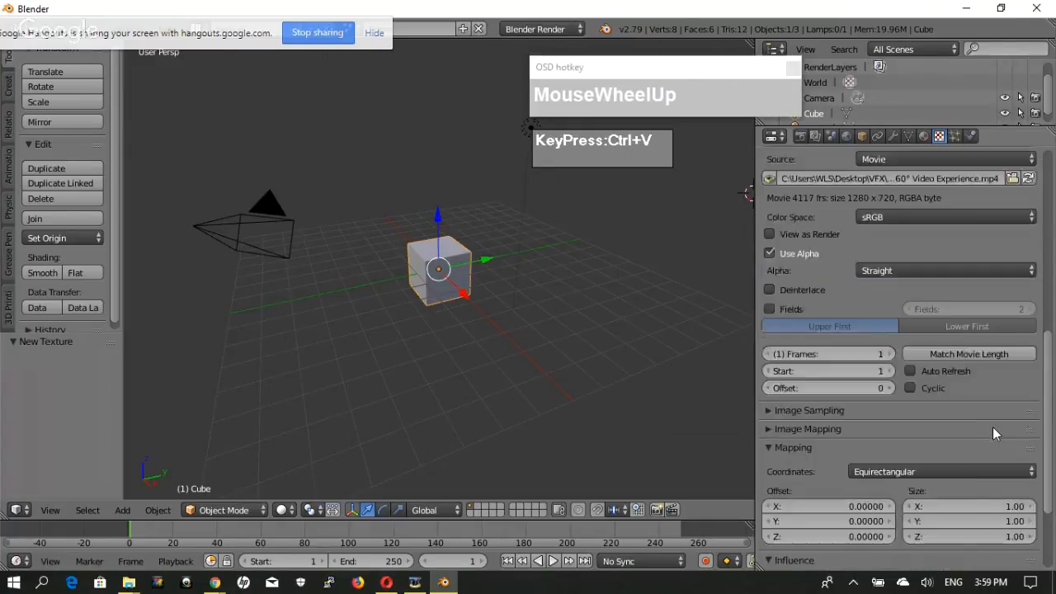
left_click(847, 136)
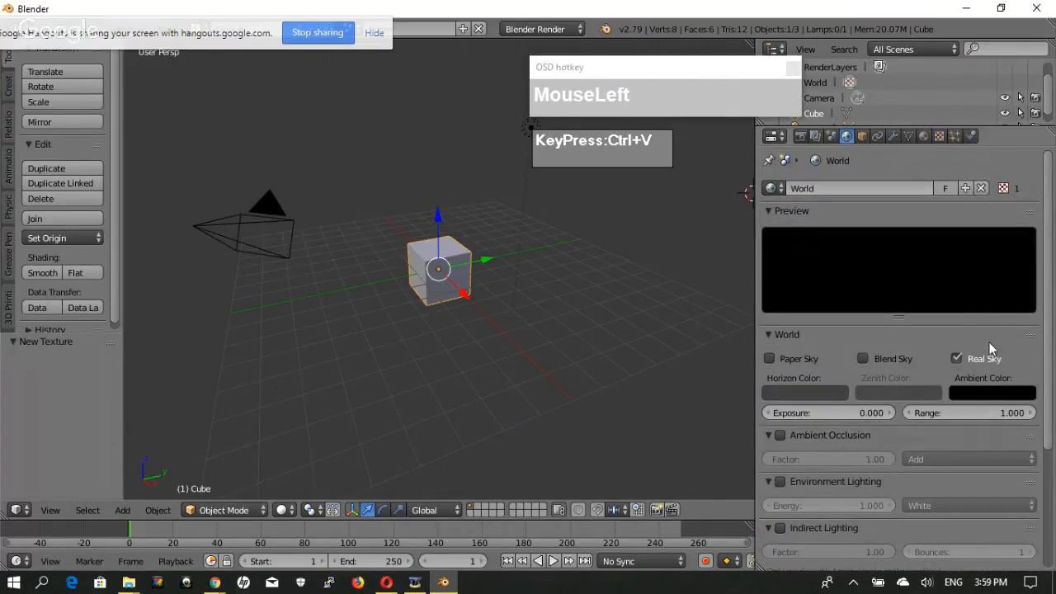
scroll(996, 333, "down", 1)
scroll(997, 340, "up", 1)
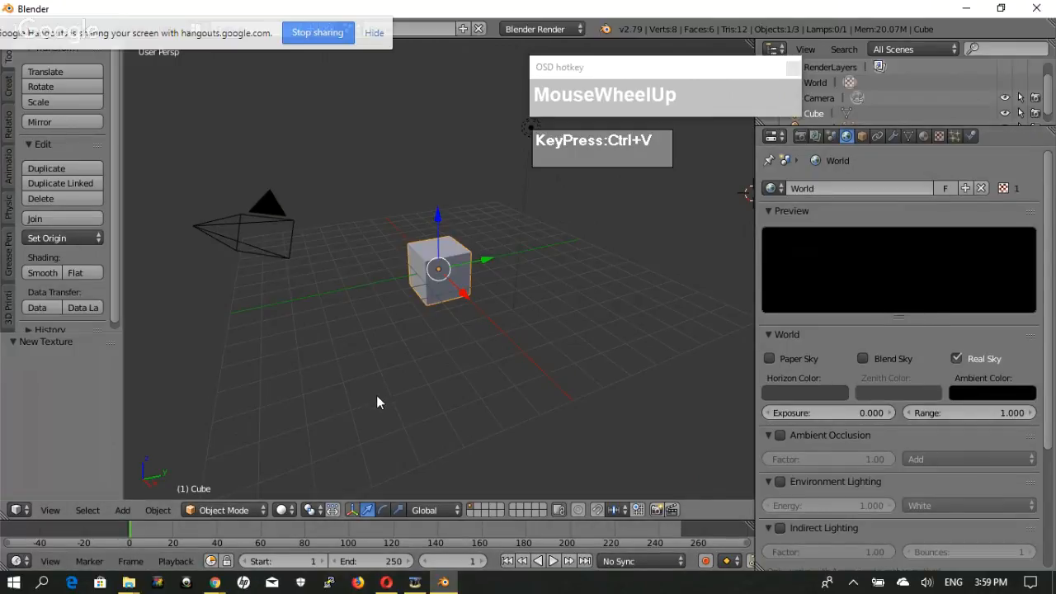
Match the world texture's frame count to the movie length and enable Auto Refresh.
left_click(939, 137)
scroll(955, 405, "down", 5)
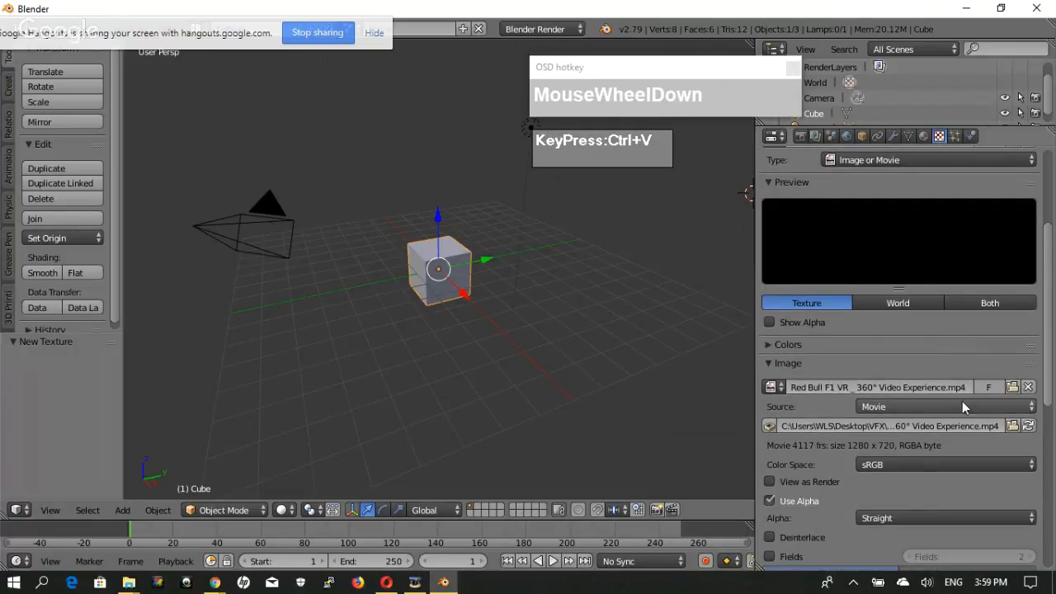
scroll(965, 415, "down", 1)
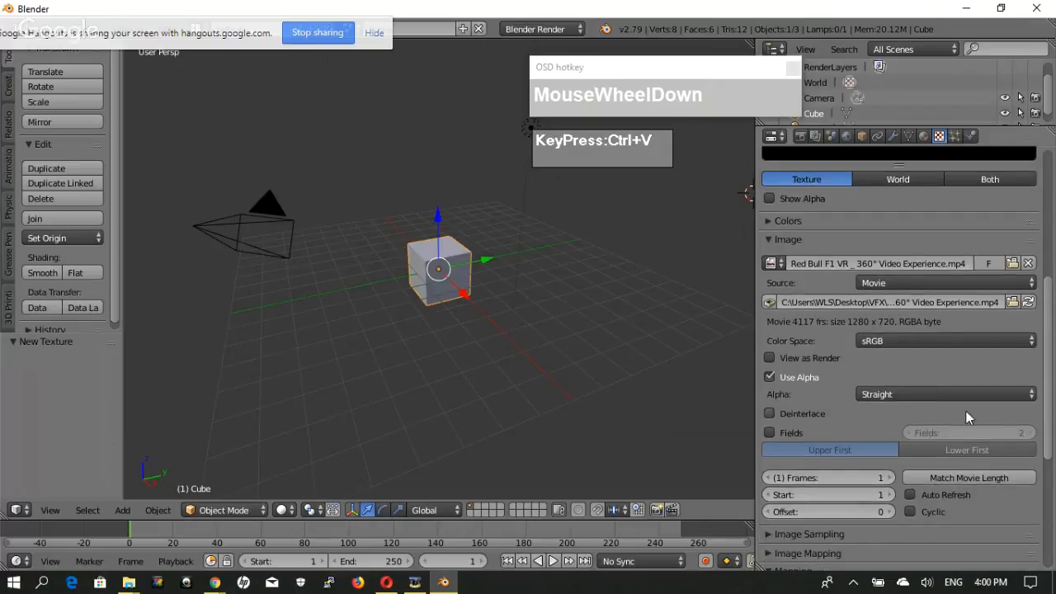
scroll(978, 489, "down", 1)
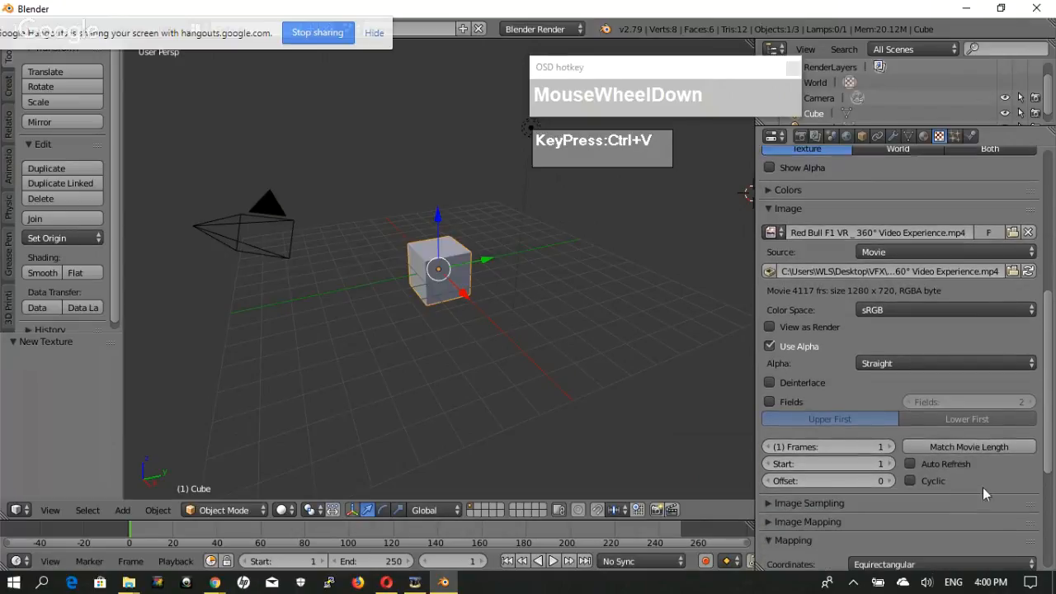
left_click(951, 448)
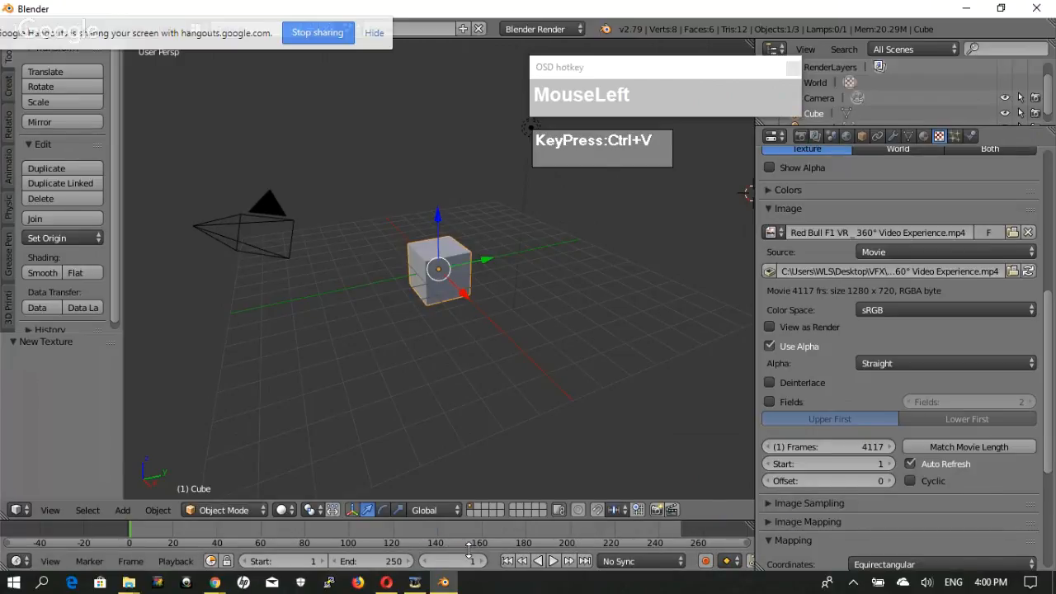
Set the scene's end frame to 4117 and fit the timeline to the whole frame range.
left_click(394, 564)
type("4117")
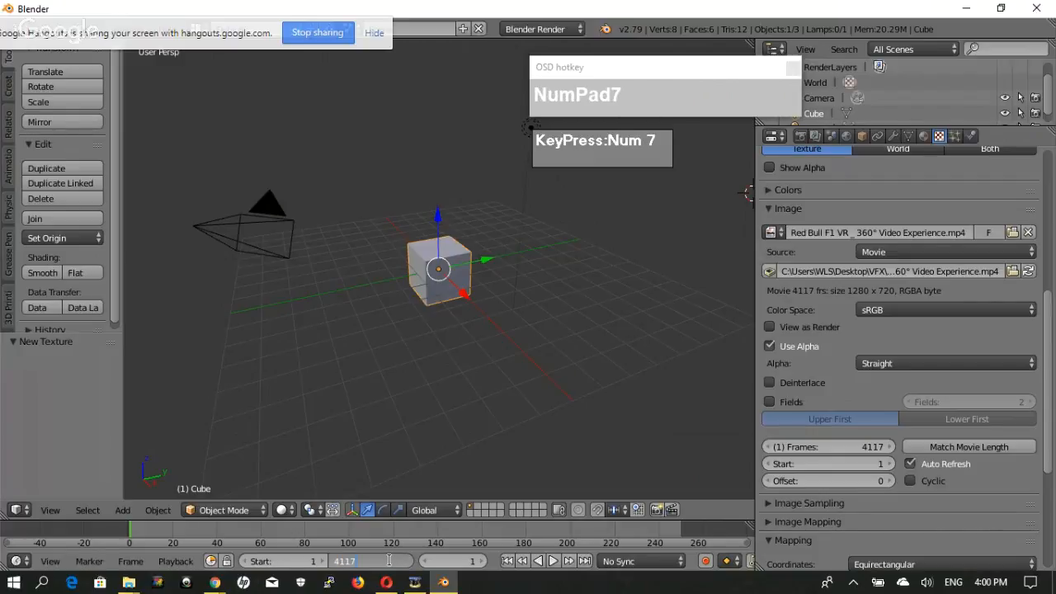
key("Return")
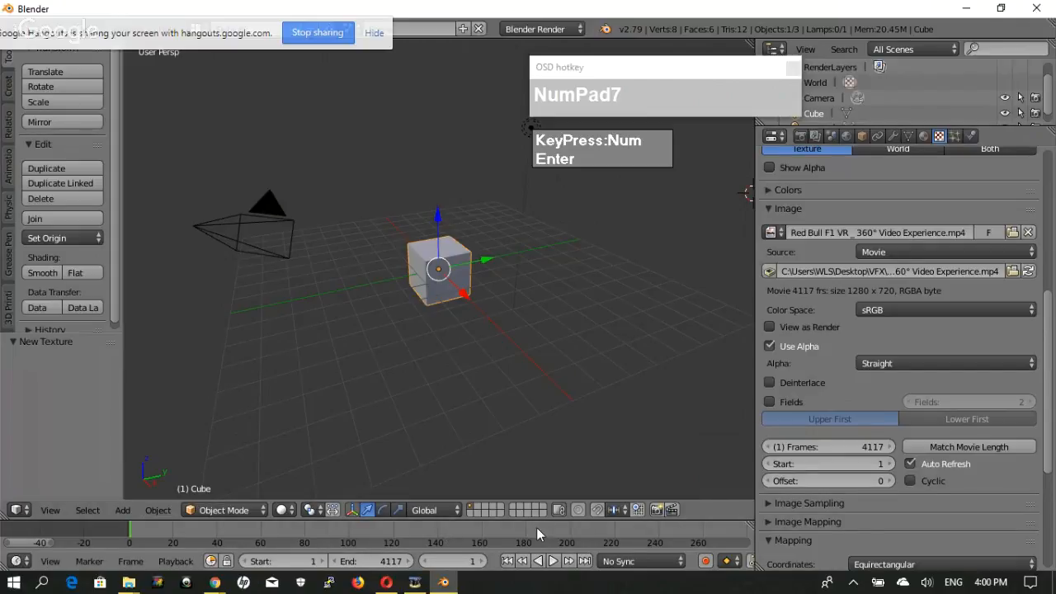
key("Home")
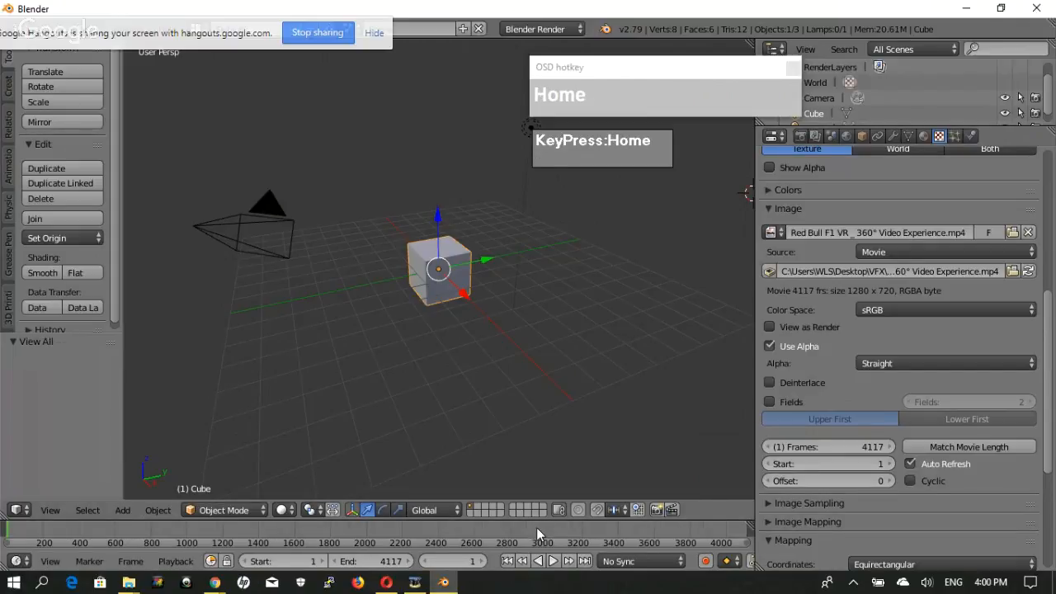
Run the animation to frame 1209 and check the video background in the world preview.
key("alt+a")
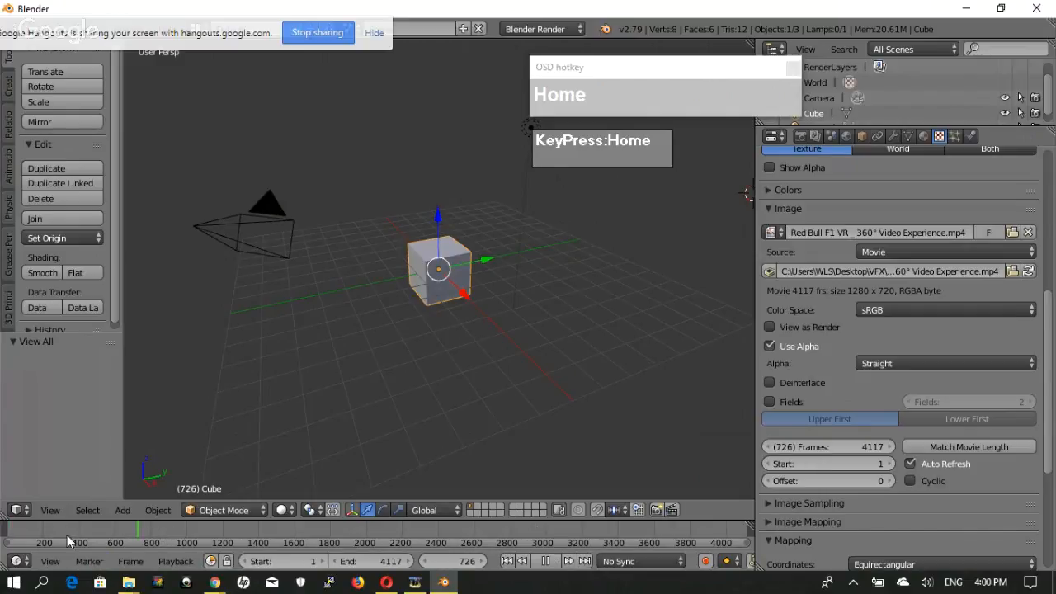
left_click_drag(210, 529, 224, 529)
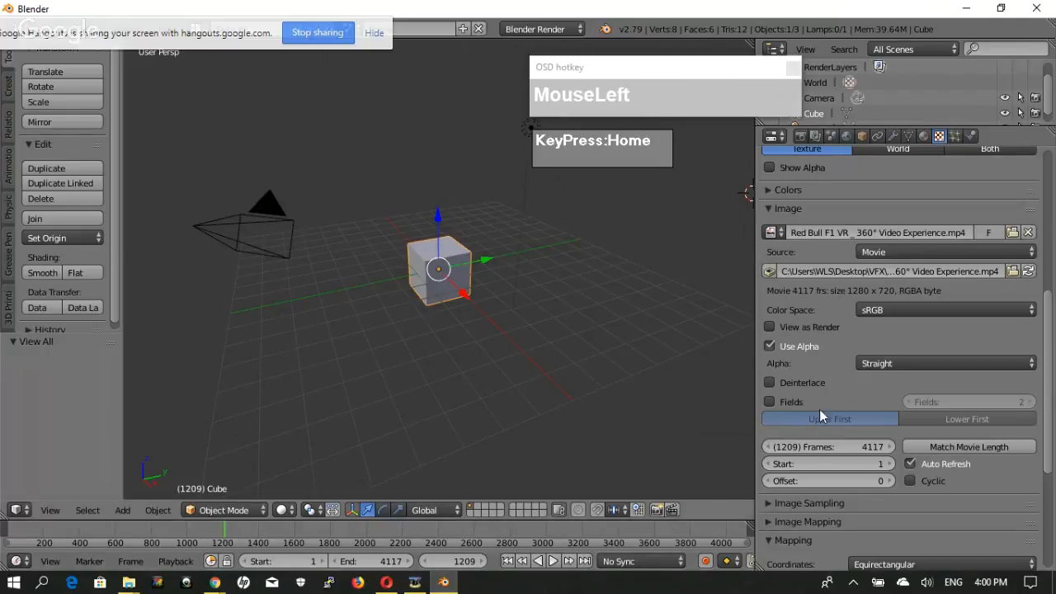
left_click(847, 138)
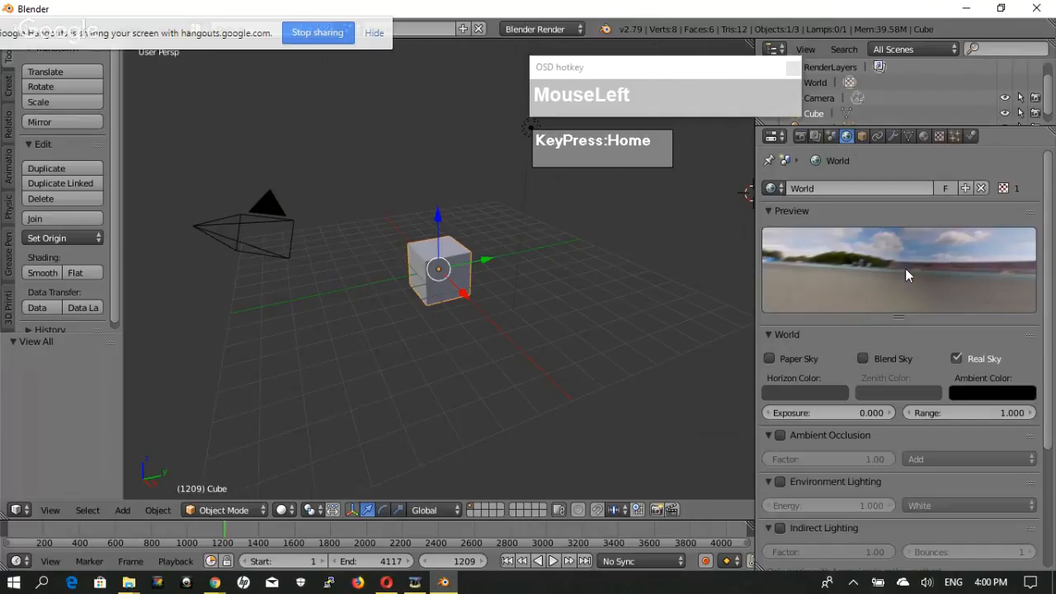
Show the viewport with Rendered shading and examine the 360° background from several angles around the cube.
middle_click_drag(454, 345, 464, 364)
scroll(520, 330, "down", 1)
scroll(521, 330, "up", 5)
middle_click_drag(521, 327, 542, 330)
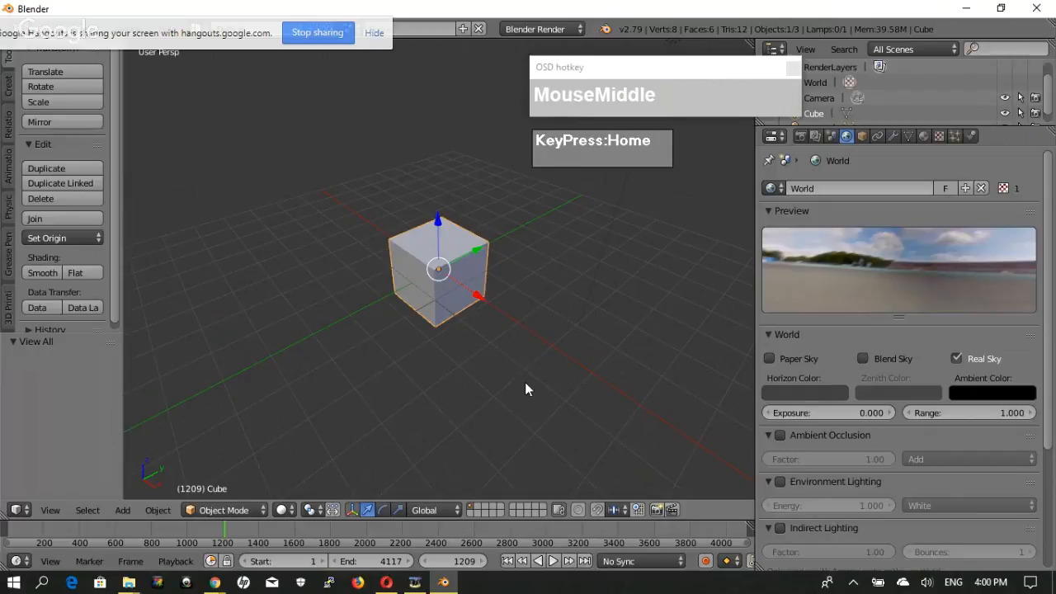
left_click_drag(283, 509, 299, 408)
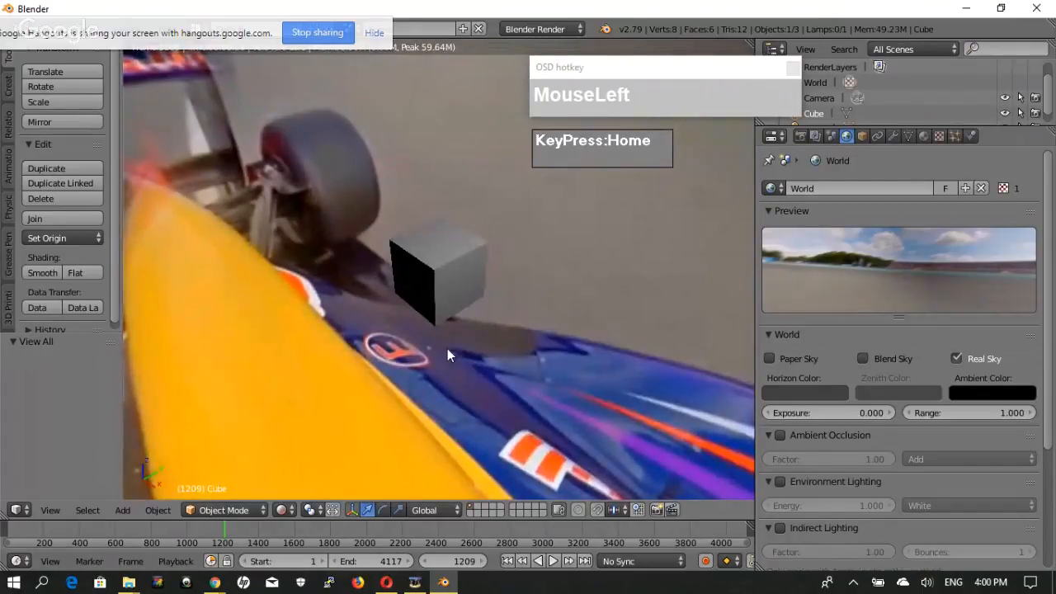
middle_click_drag(464, 344, 333, 240)
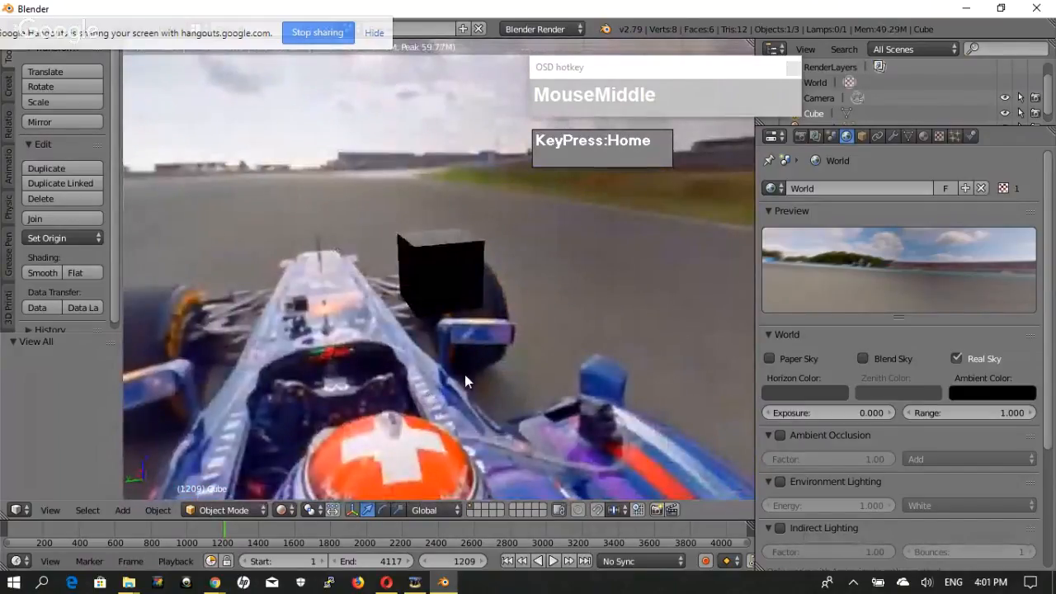
middle_click_drag(465, 374, 558, 361)
scroll(559, 362, "down", 1)
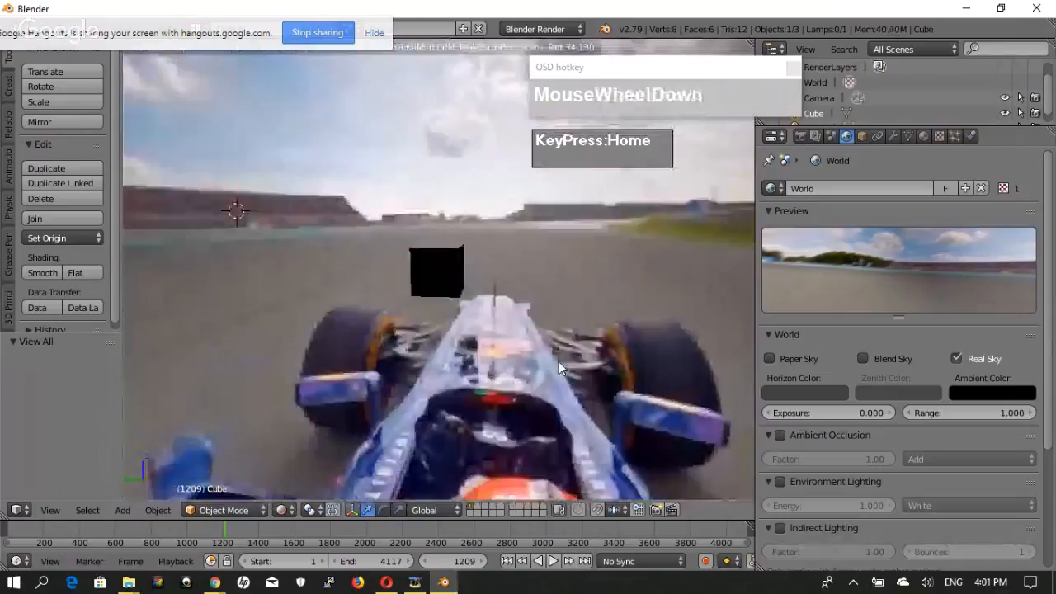
scroll(562, 361, "up", 1)
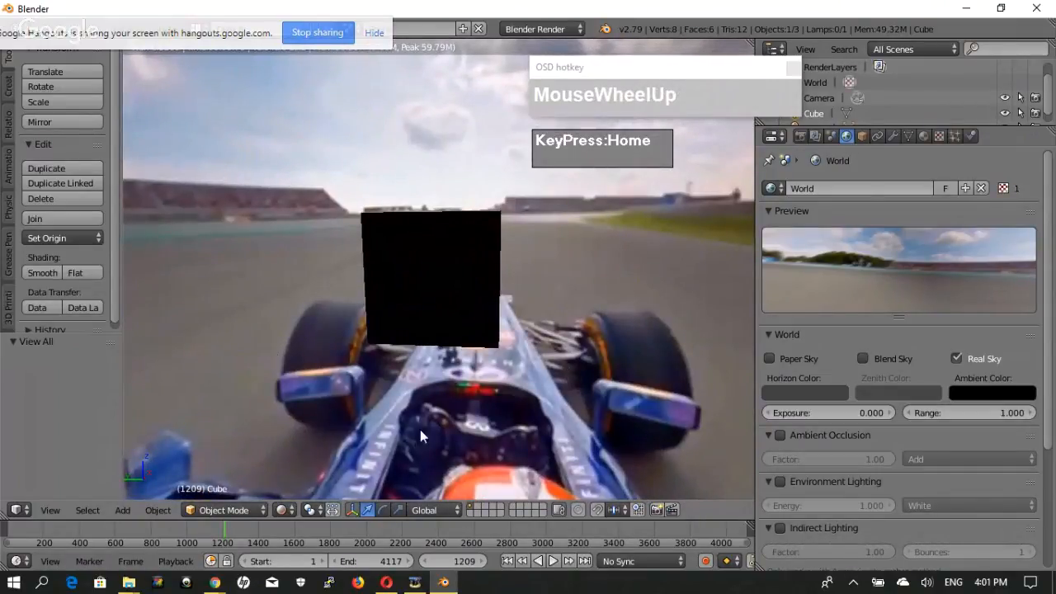
Move the current frame to 1587 and look at the scene through the camera.
left_click(244, 525)
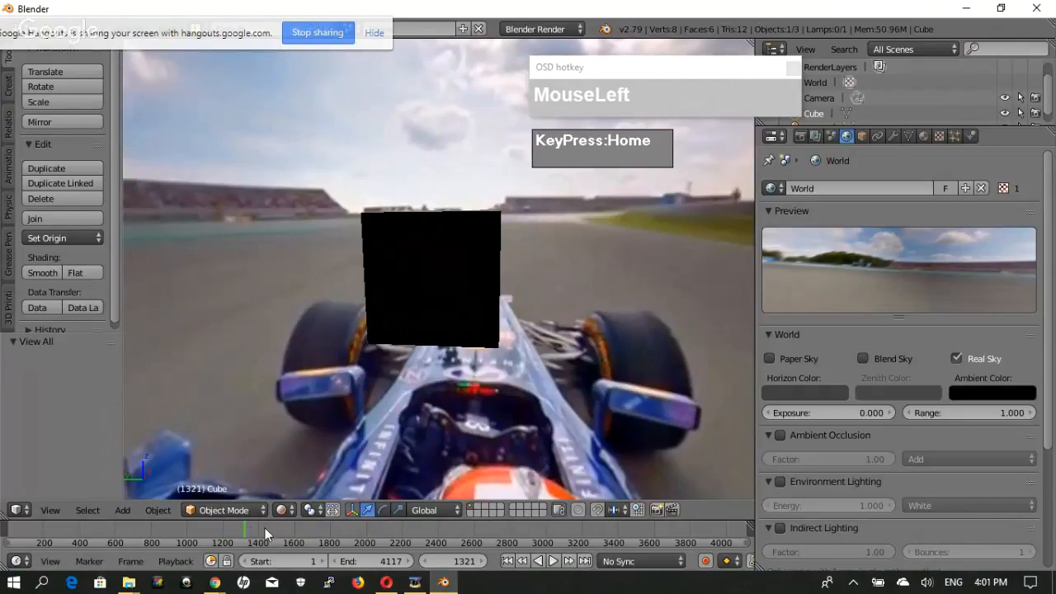
left_click(293, 526)
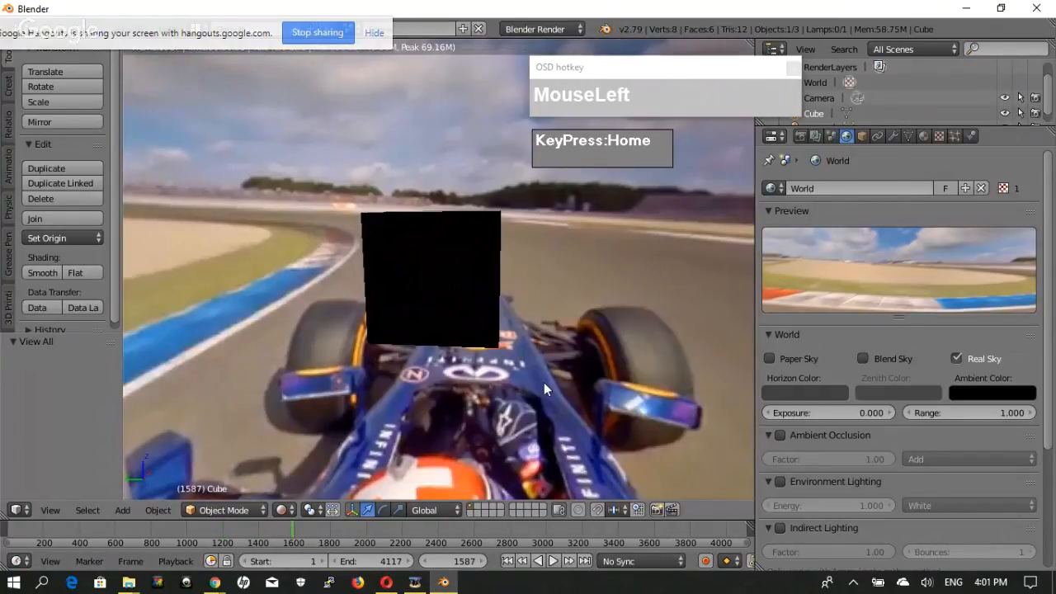
middle_click_drag(605, 375, 605, 392)
key("KP_0")
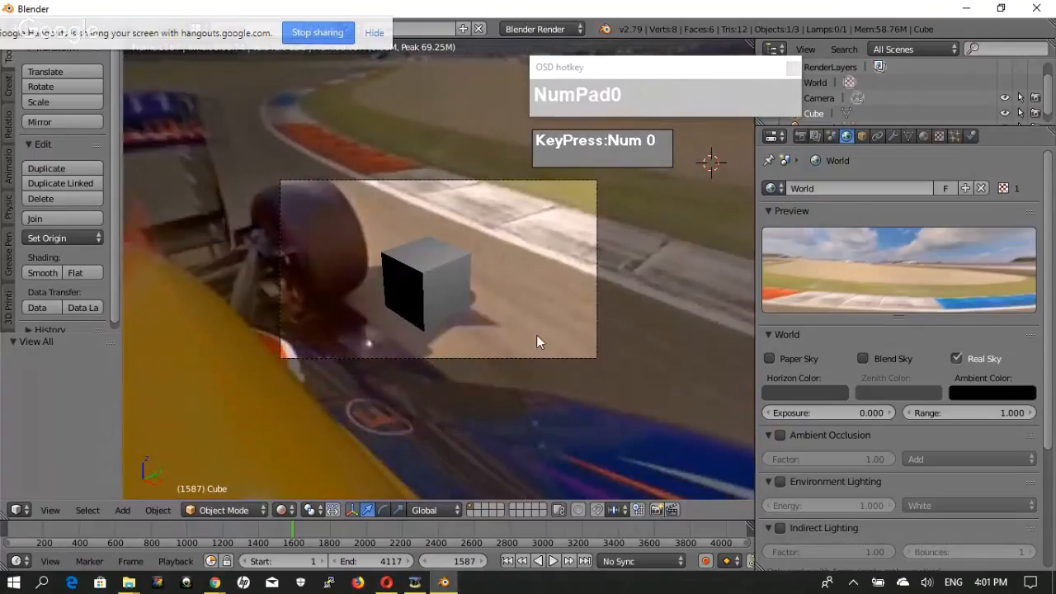
Return the viewport to Solid shading and select the camera by its frame.
right_click(495, 357)
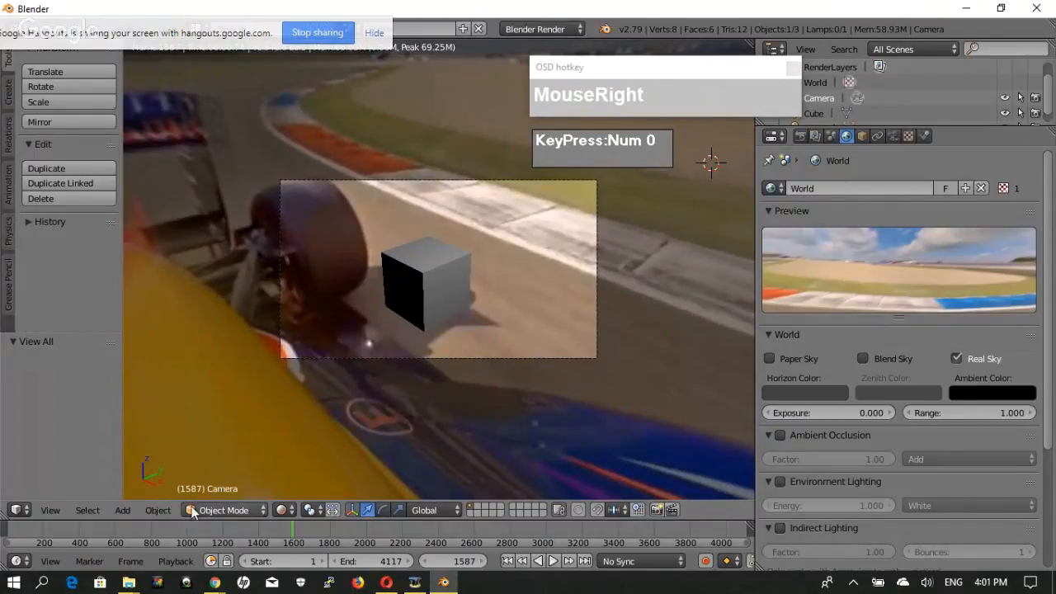
right_click(495, 366)
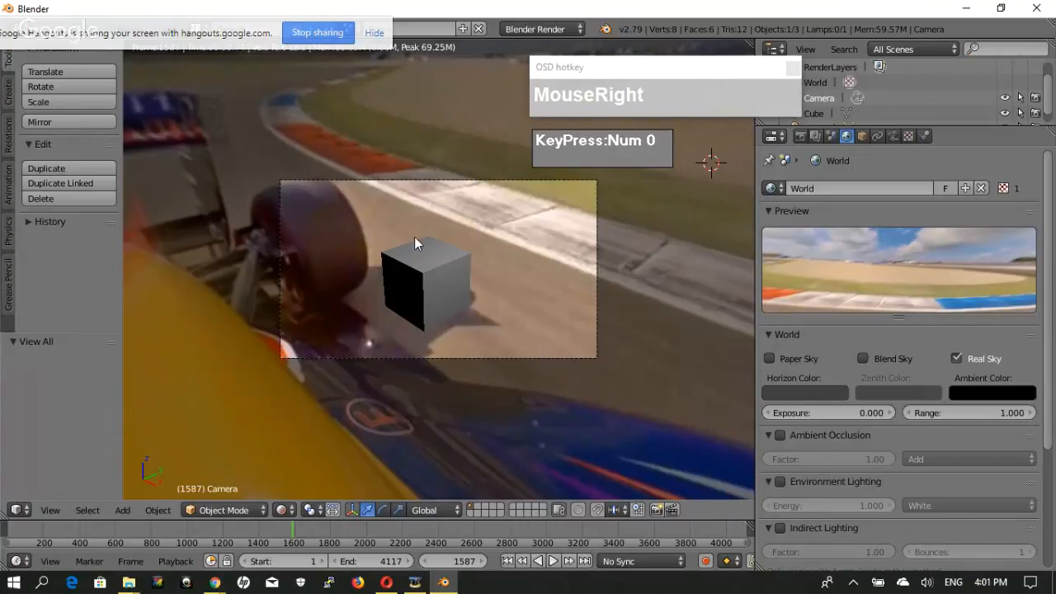
left_click(281, 510)
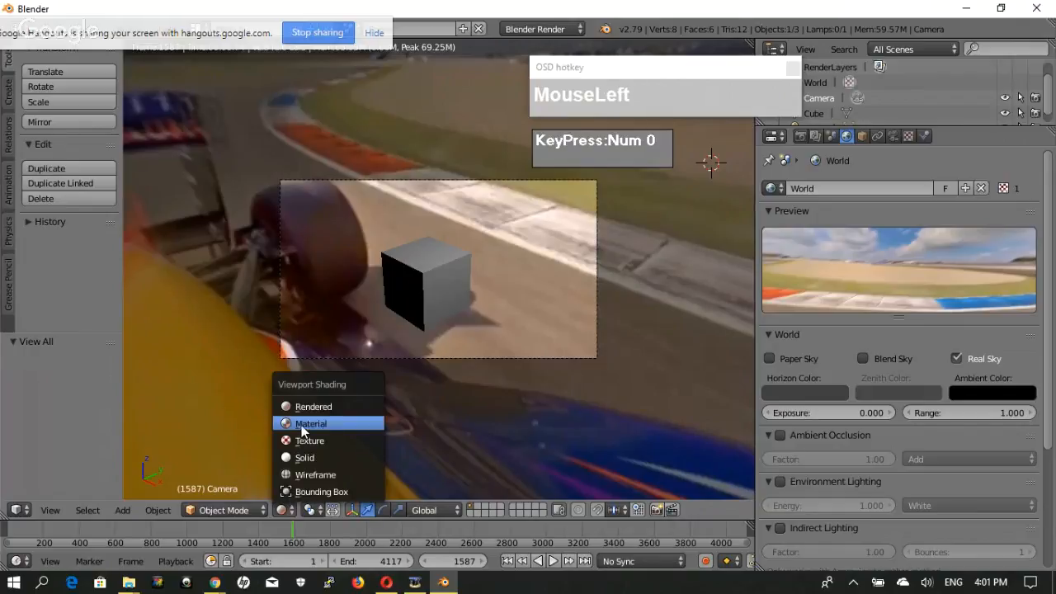
left_click(302, 456)
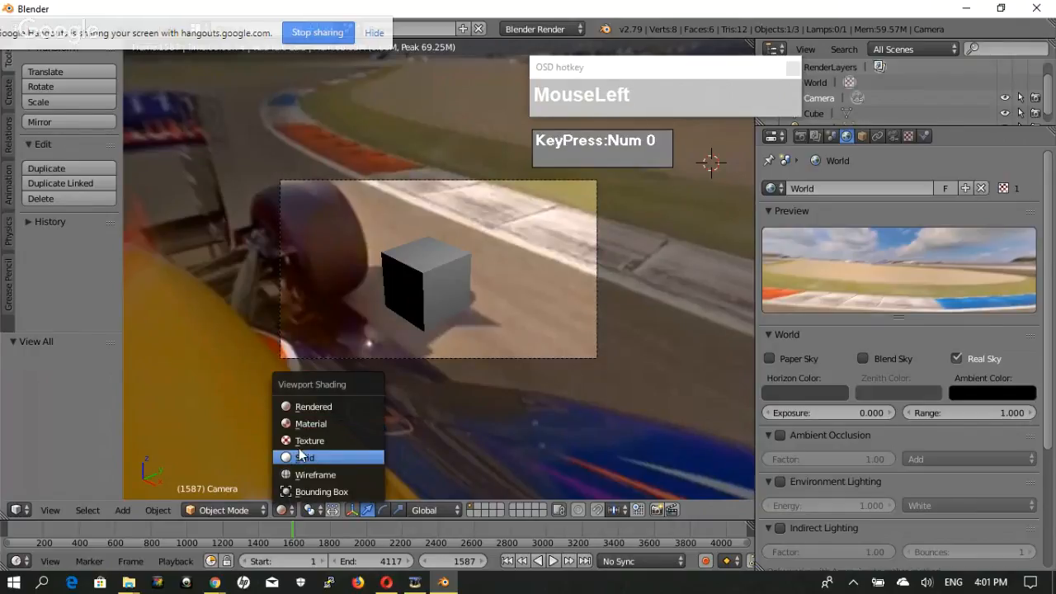
left_click(302, 457)
right_click(475, 358)
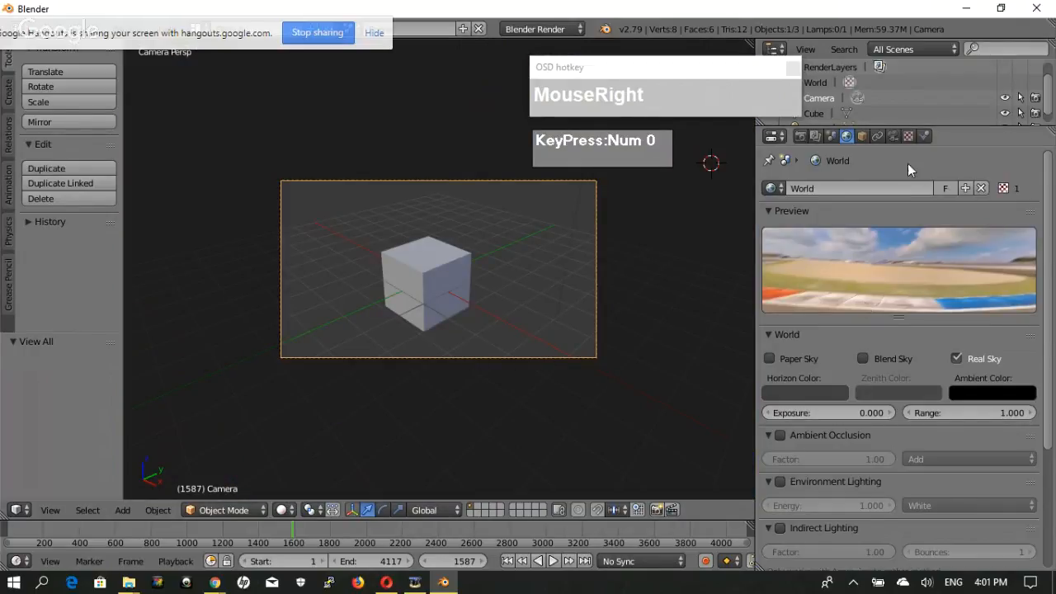
Set the camera's focal length to about 11 mm and show the viewport with Rendered shading.
left_click(893, 137)
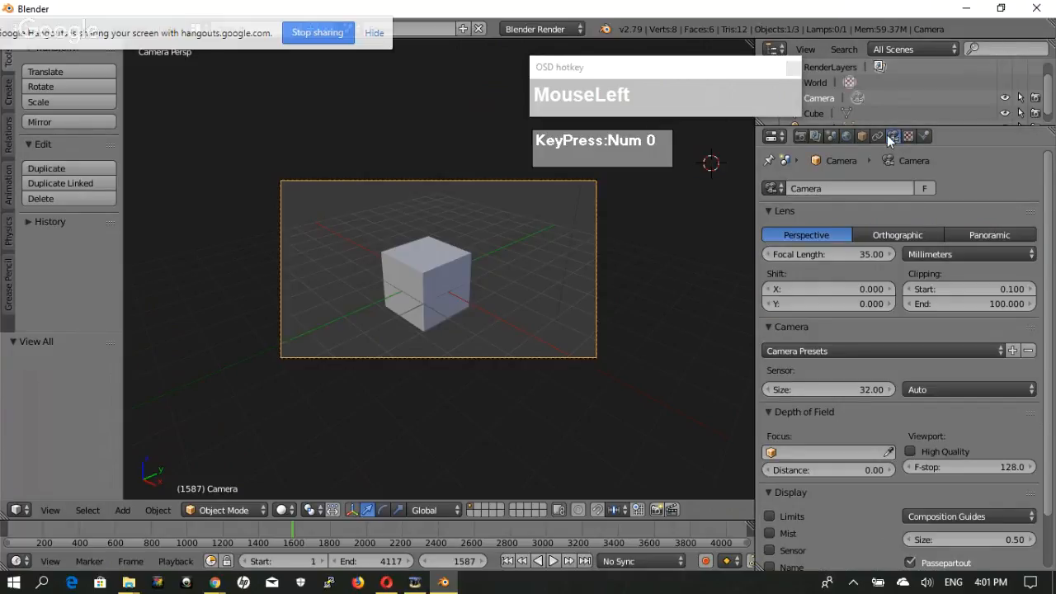
left_click_drag(830, 255, 785, 277)
left_click(281, 509)
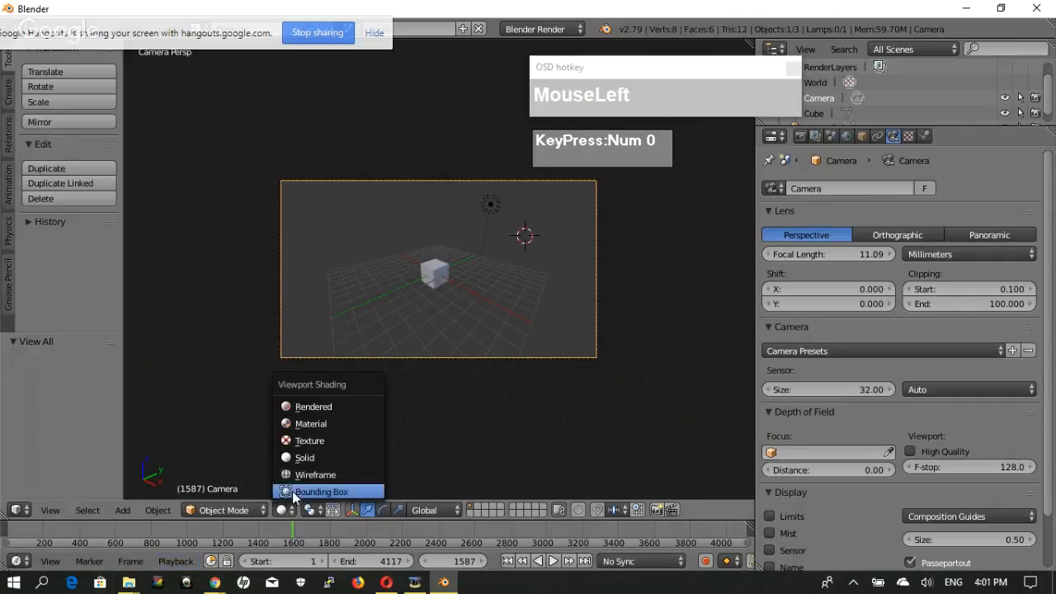
left_click(324, 406)
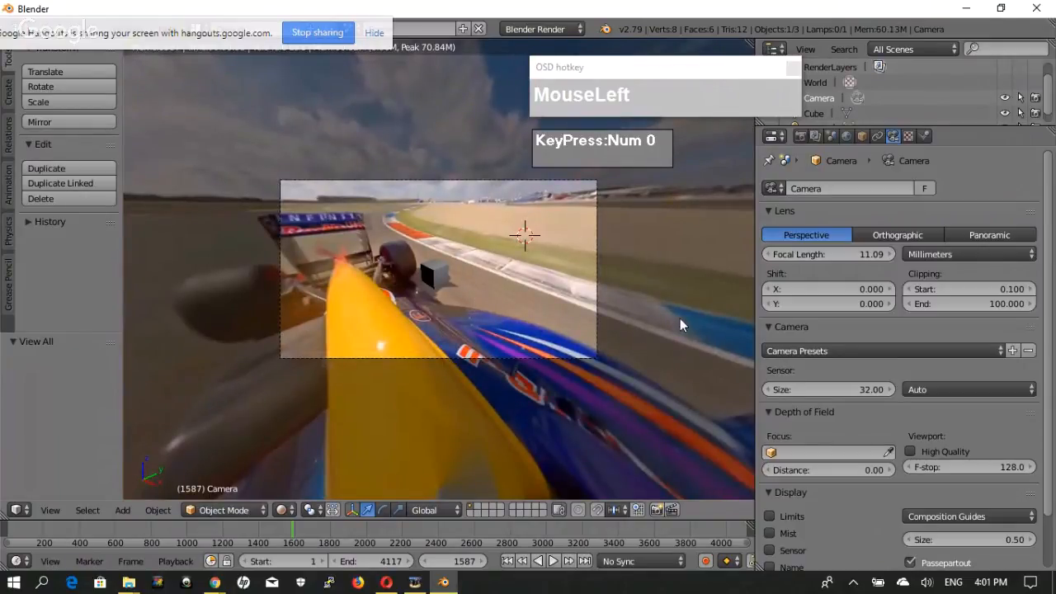
Enable Lock Camera to View and orbit the camera to look forward over the driver and the car's nose.
key("n")
scroll(689, 346, "down", 5)
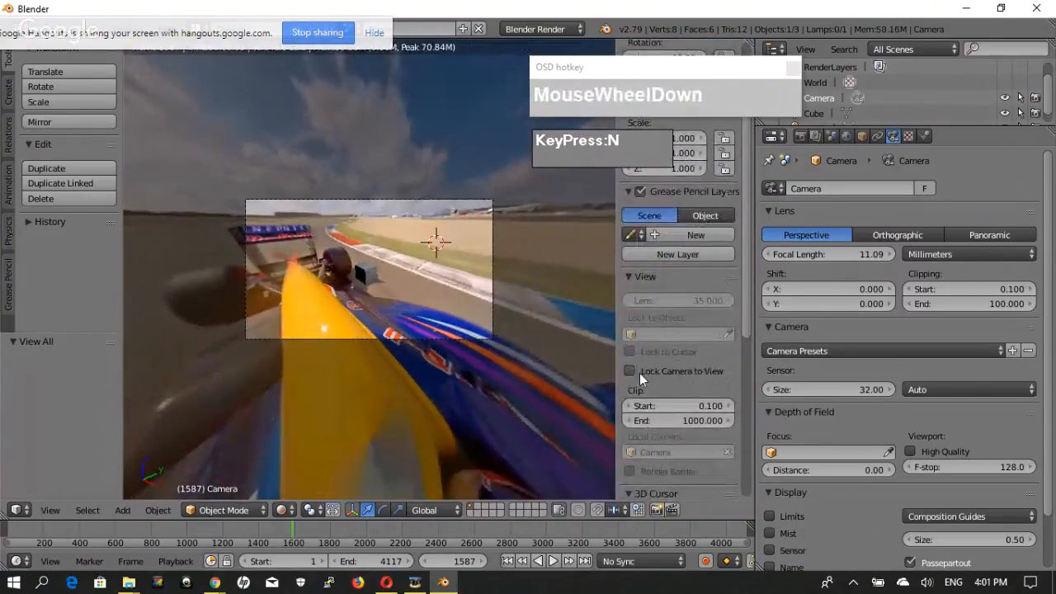
left_click(640, 373)
left_click_drag(745, 304, 742, 321)
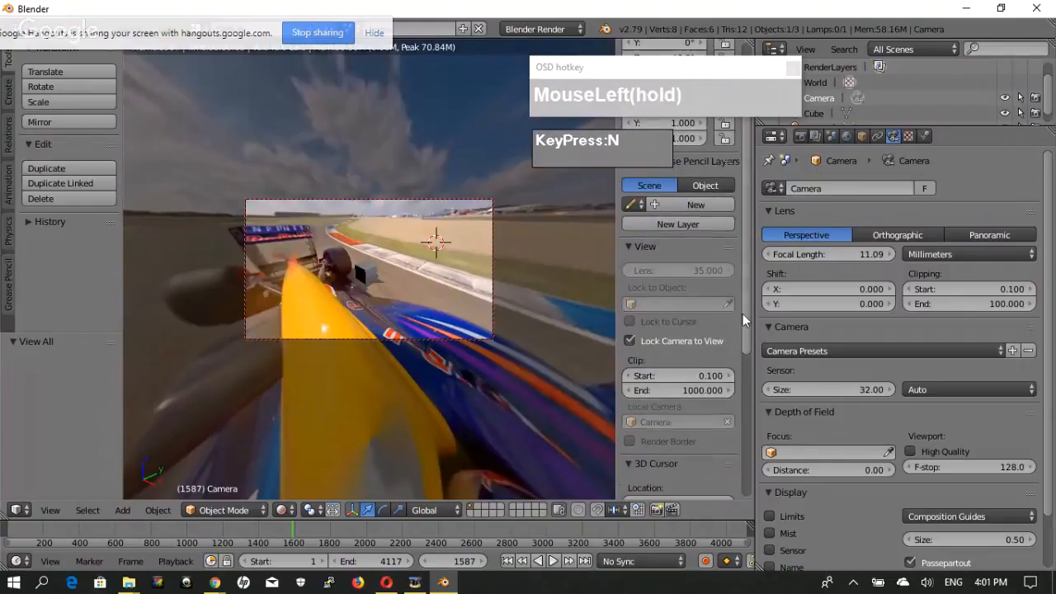
mouse_move(424, 303)
middle_mouse_down()
mouse_move(449, 302)
mouse_move(403, 306)
mouse_move(441, 298)
mouse_move(410, 289)
middle_mouse_up()
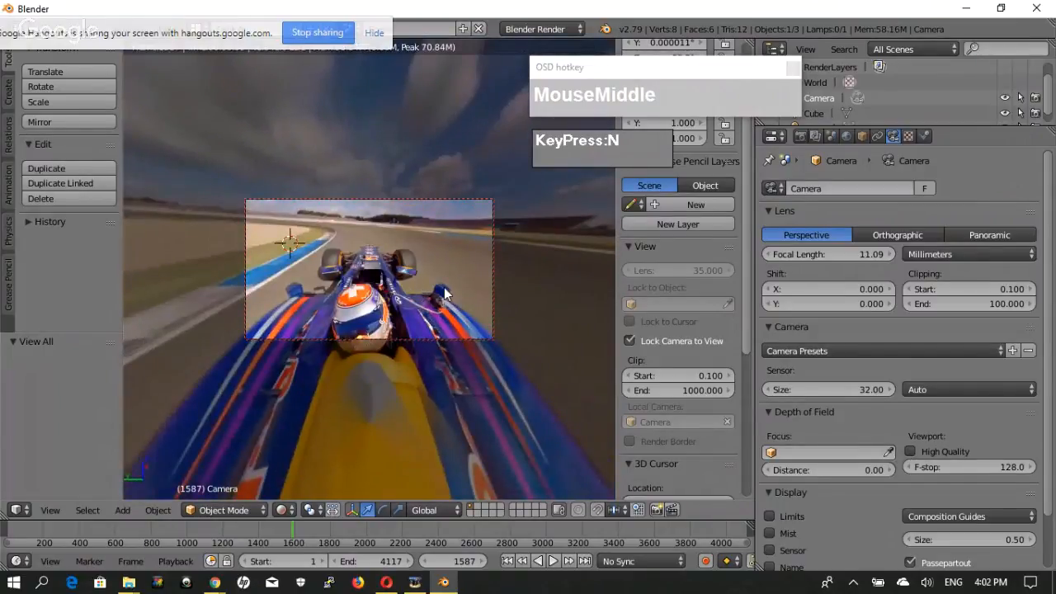
mouse_move(402, 307)
middle_mouse_down()
mouse_move(372, 299)
mouse_move(377, 307)
middle_mouse_up()
Switch the viewport to Wireframe shading and delete the default cube.
left_click_drag(281, 510, 308, 483)
middle_click_drag(405, 300, 302, 307)
scroll(431, 295, "up", 2)
middle_click_drag(432, 295, 391, 272)
right_click(391, 272)
key("x")
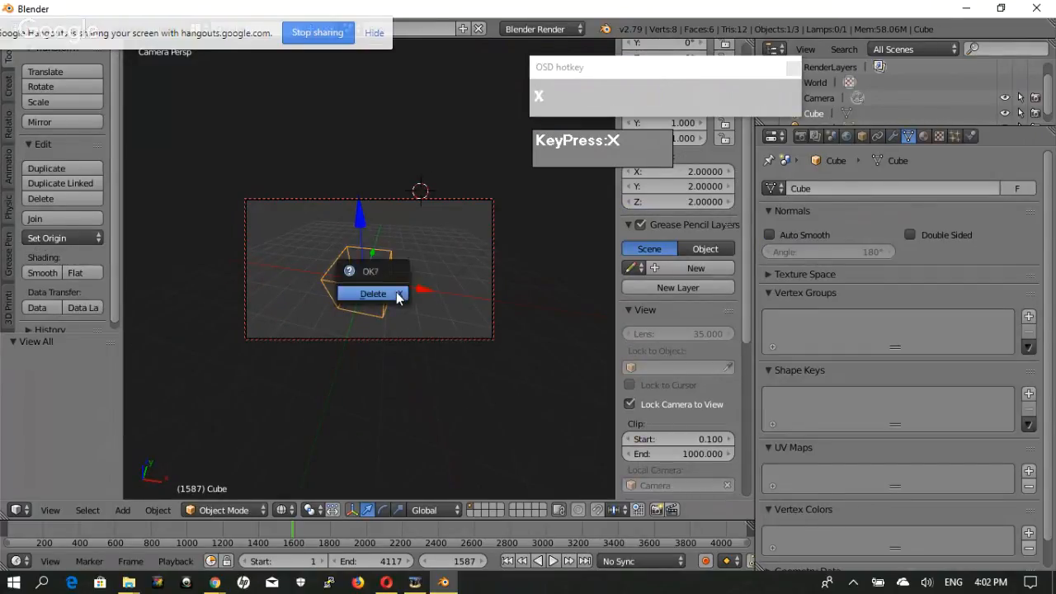
left_click(398, 293)
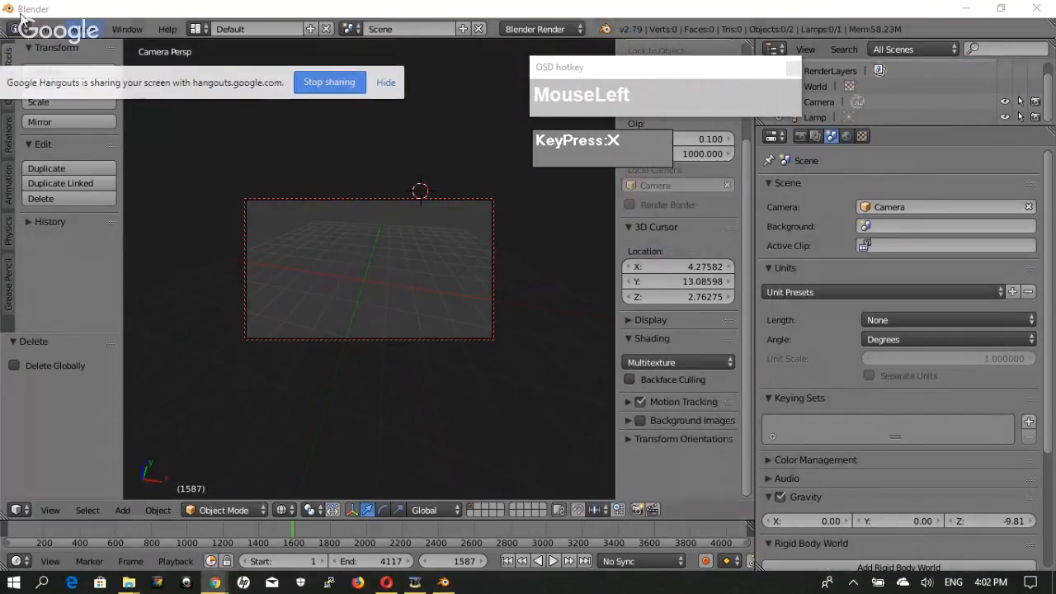
Open the Append browser for bringing objects in from another Blender file.
left_click(37, 28)
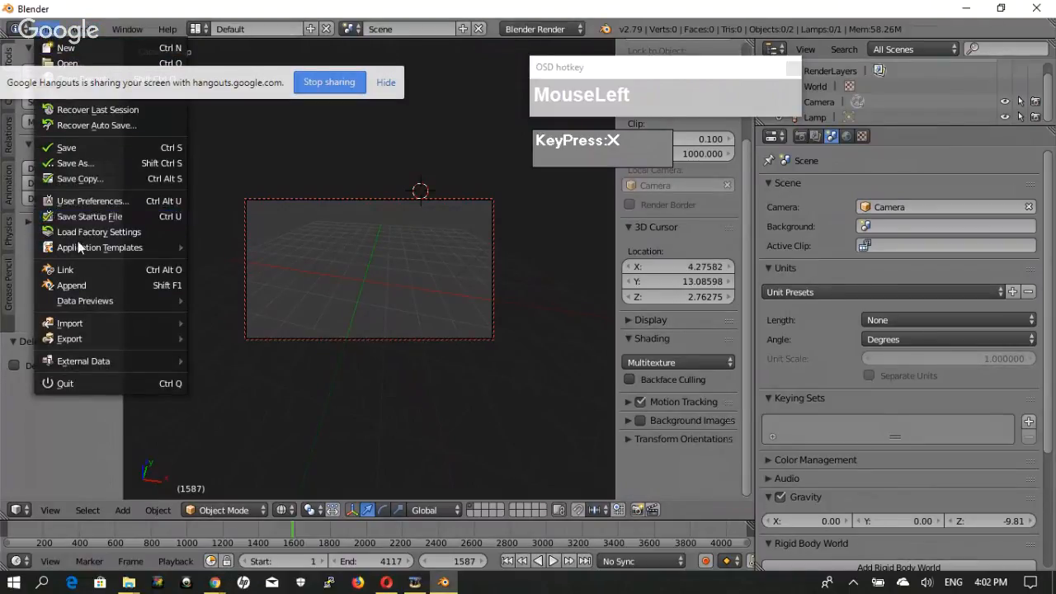
left_click(84, 322)
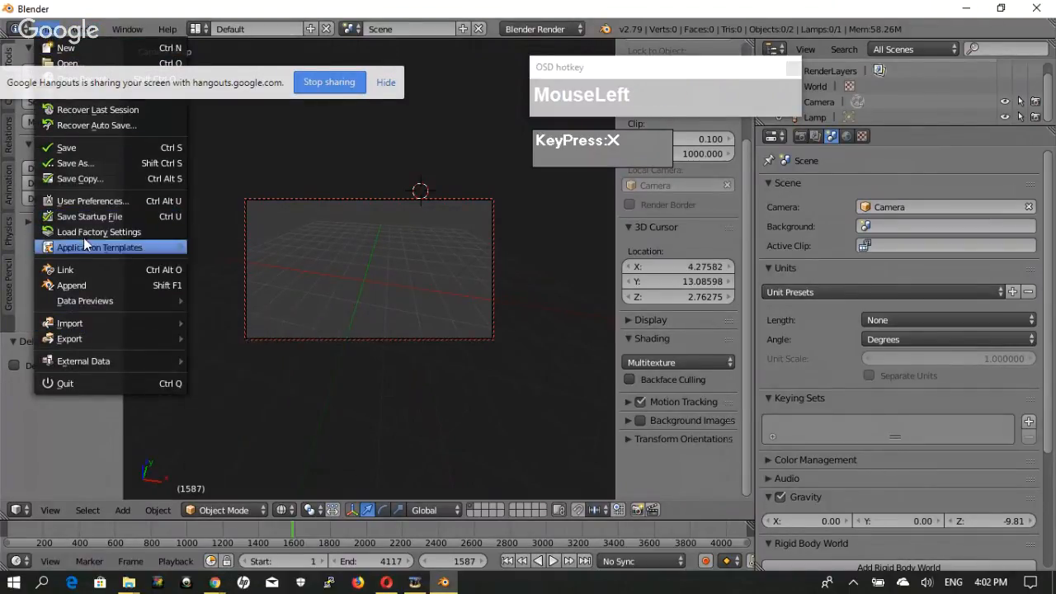
left_click(72, 285)
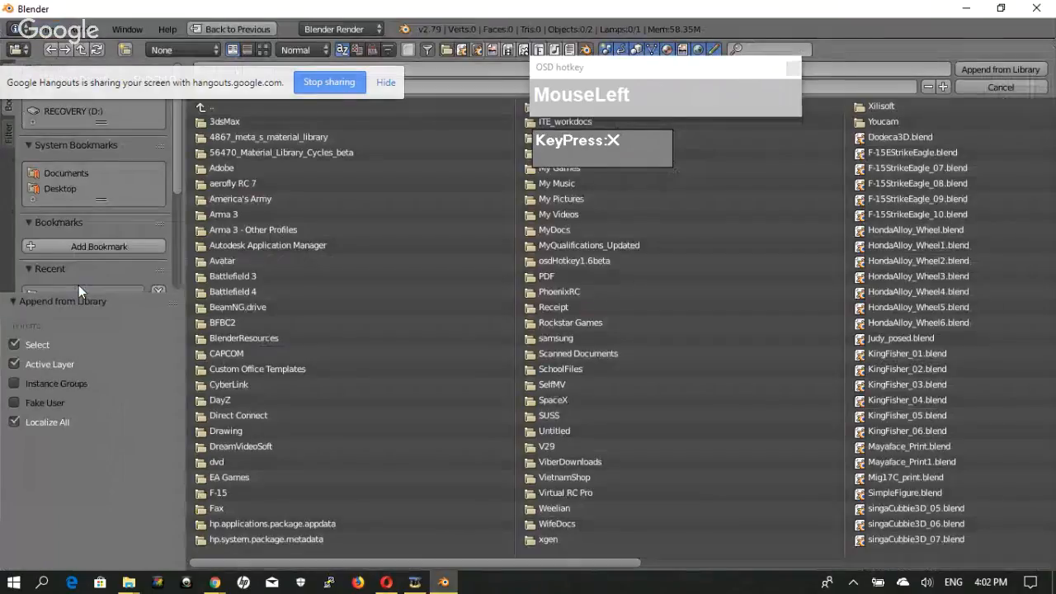
Browse the Desktop's VFX project folders and the parent directory for the file containing the spaceship model.
left_click(61, 189)
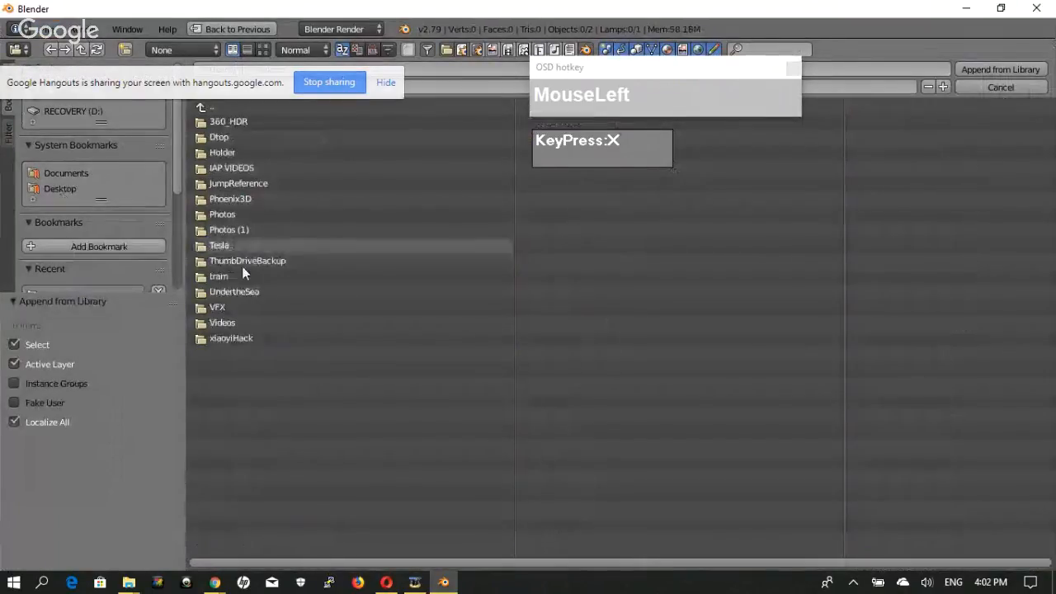
left_click(243, 310)
left_click(242, 121)
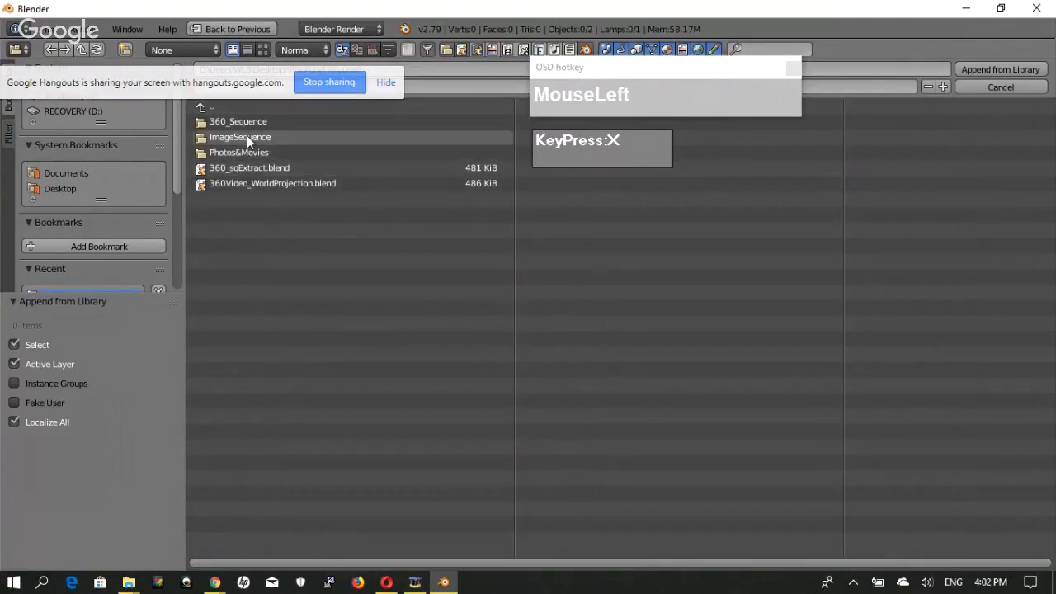
left_click(246, 151)
left_click_drag(216, 83, 344, 120)
left_click(59, 188)
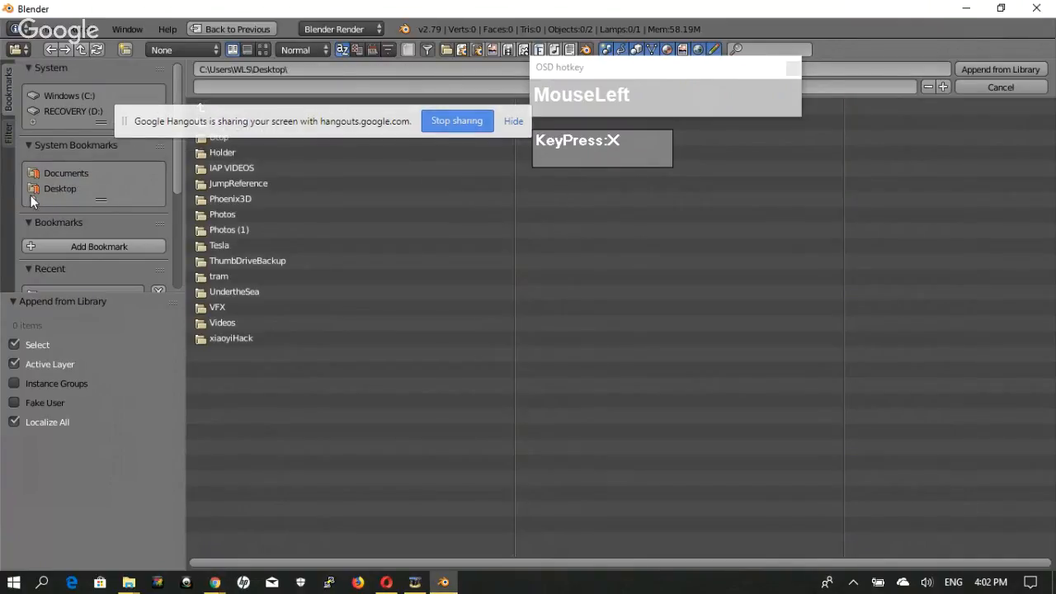
left_click_drag(217, 125, 595, 192)
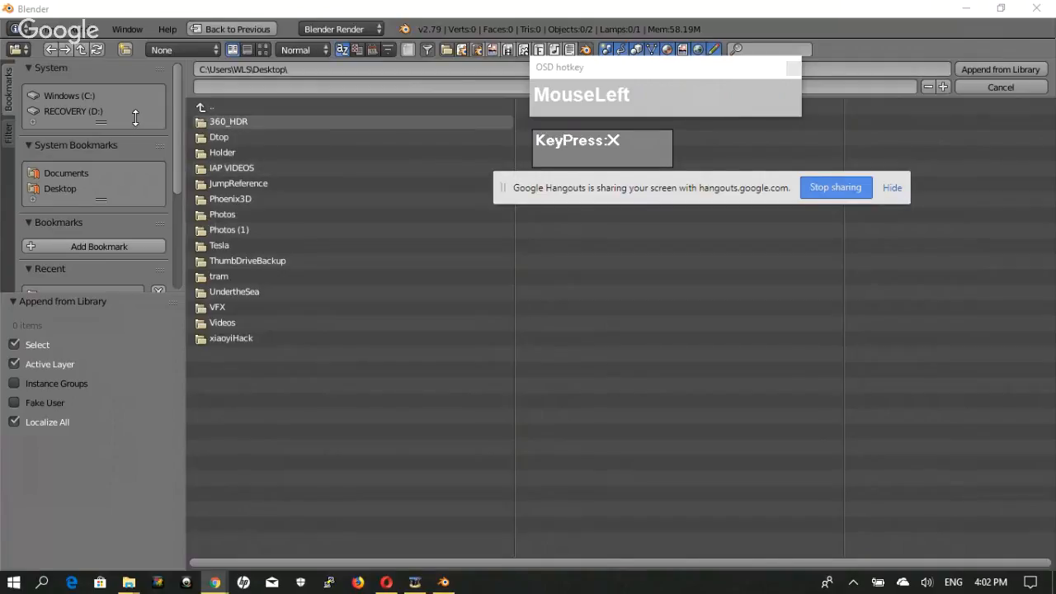
scroll(135, 140, "up", 1)
left_click_drag(101, 199, 100, 215)
left_click(246, 107)
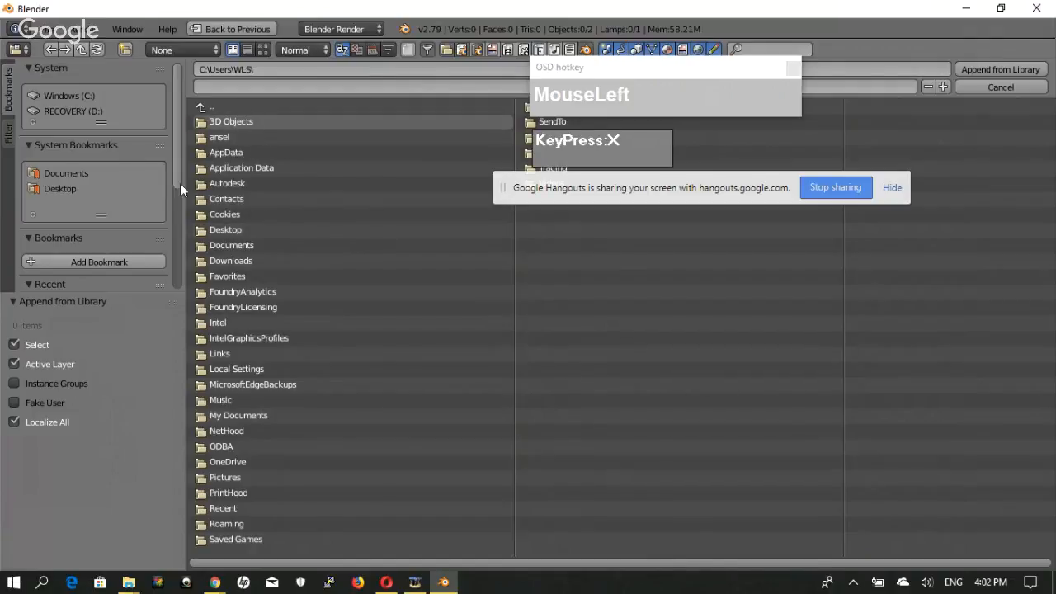
Append the Cube object from SpaceShipforVFX2.blend in the recently used 2018 folder.
left_click_drag(174, 161, 183, 265)
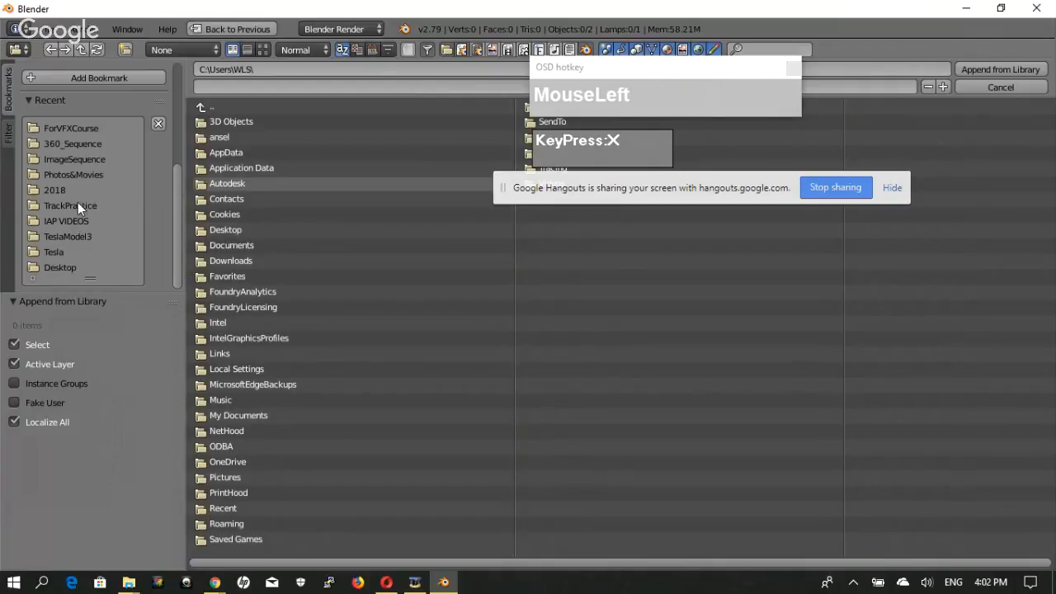
left_click(56, 191)
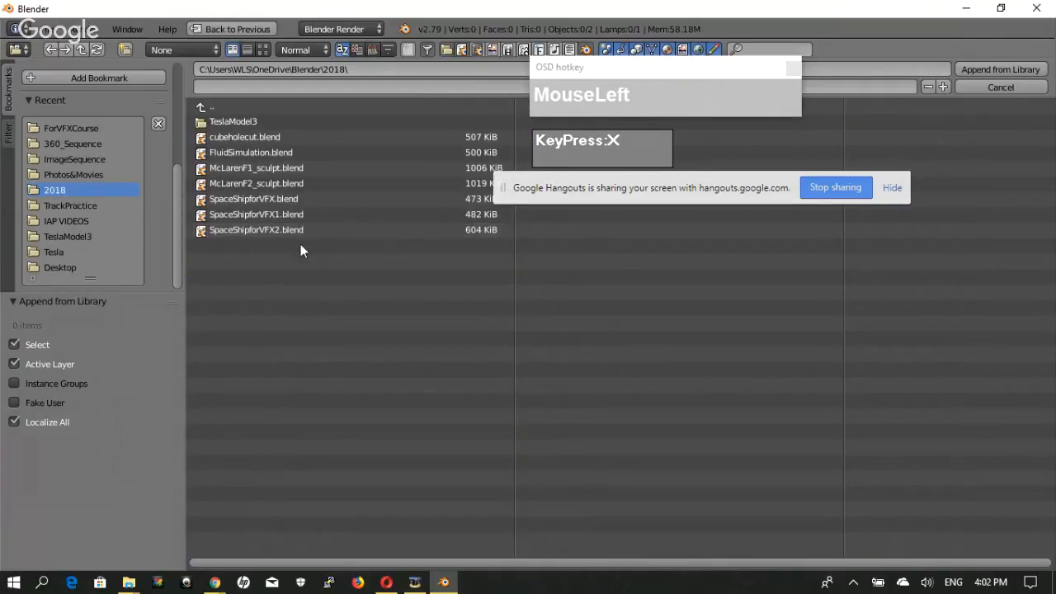
double_click(267, 229)
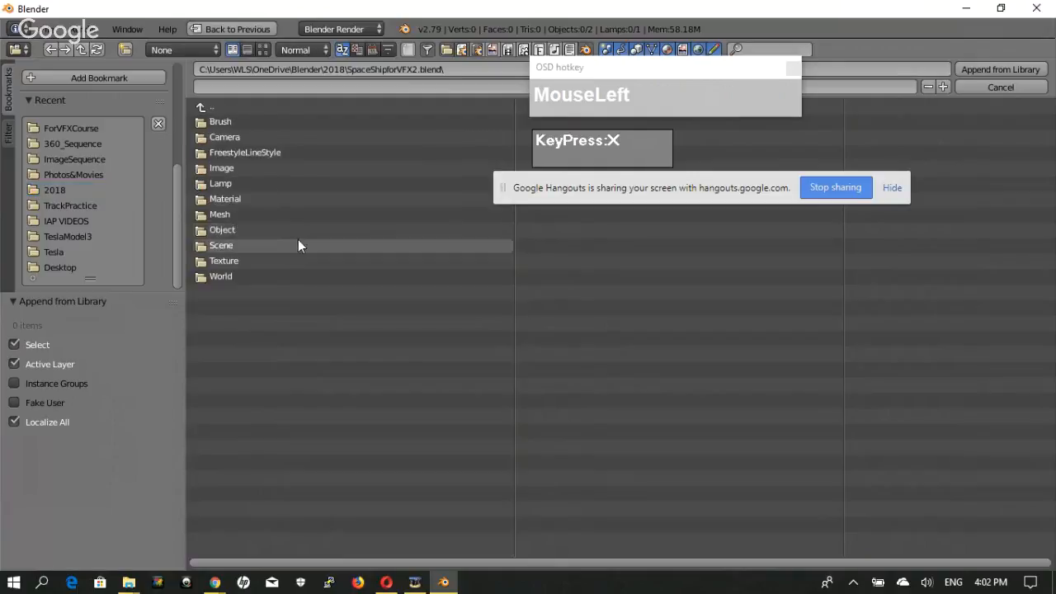
double_click(242, 227)
left_click(237, 137)
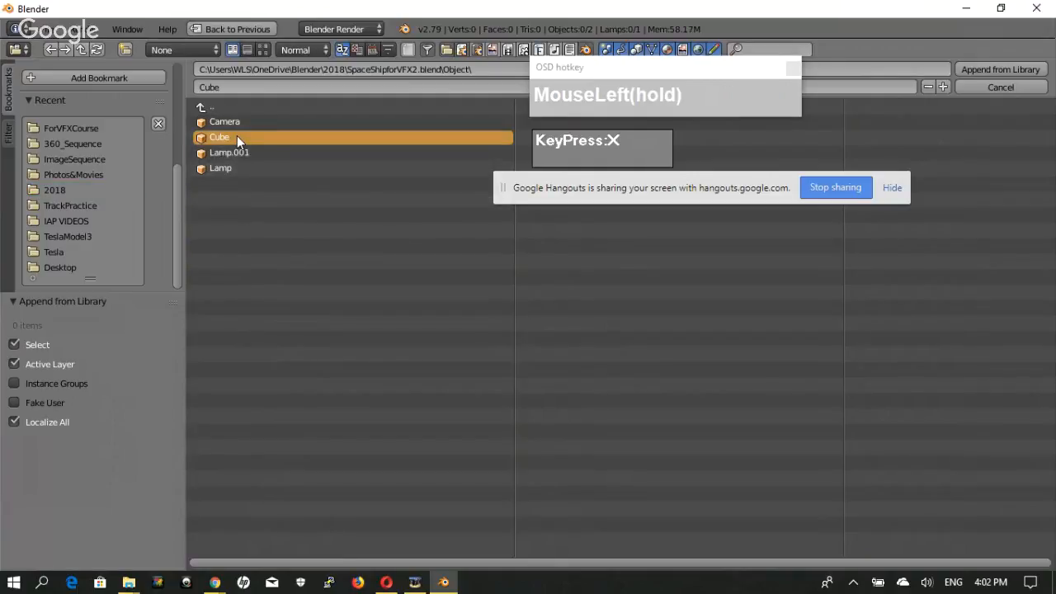
double_click(225, 137)
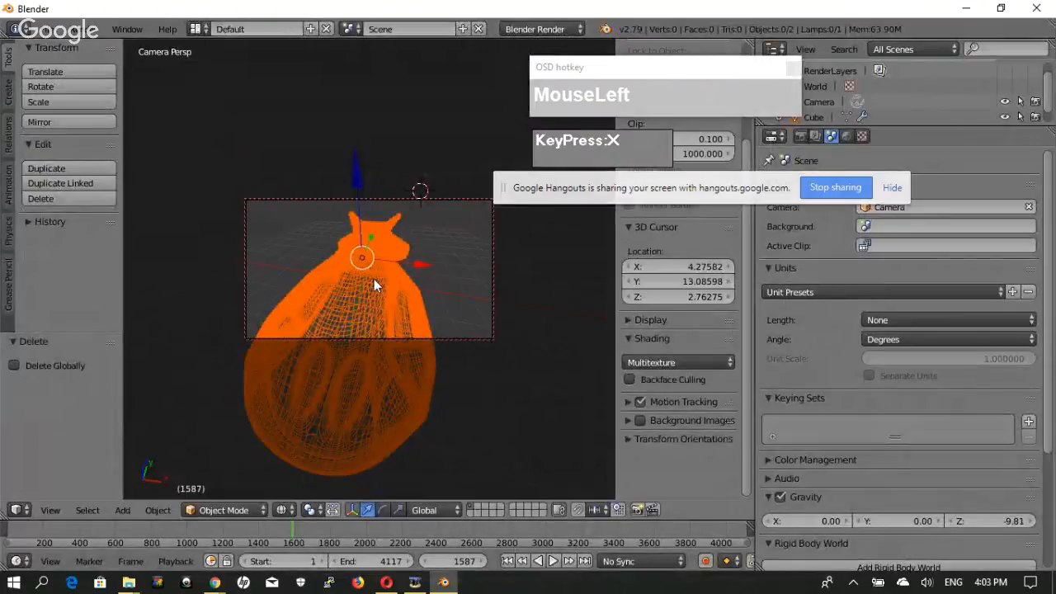
Orbit the locked camera to view the spaceship from behind, with the viewport in Rendered shading.
middle_click_drag(453, 333, 390, 276)
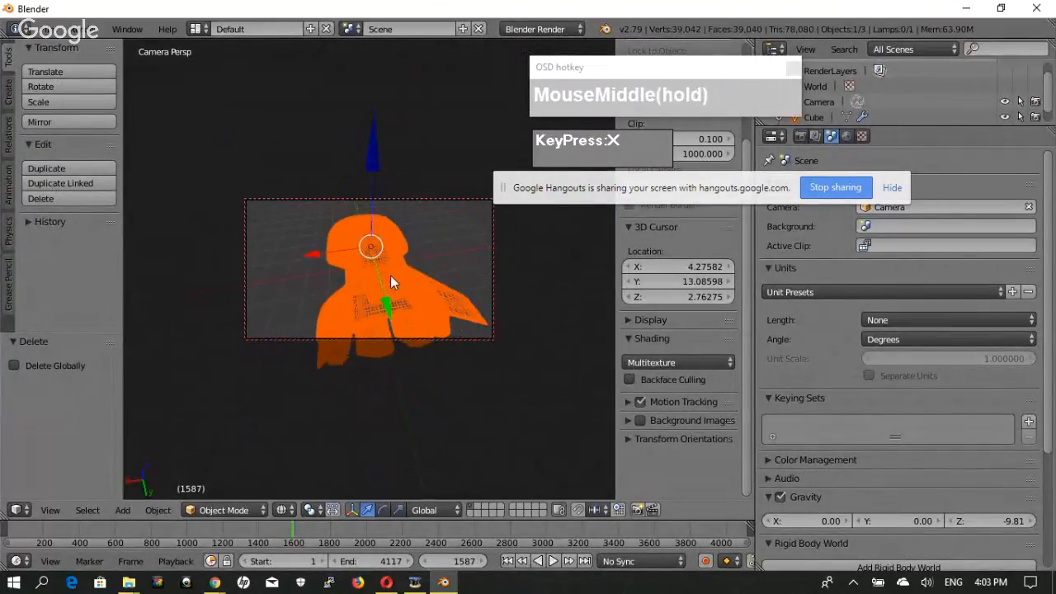
left_click(282, 509)
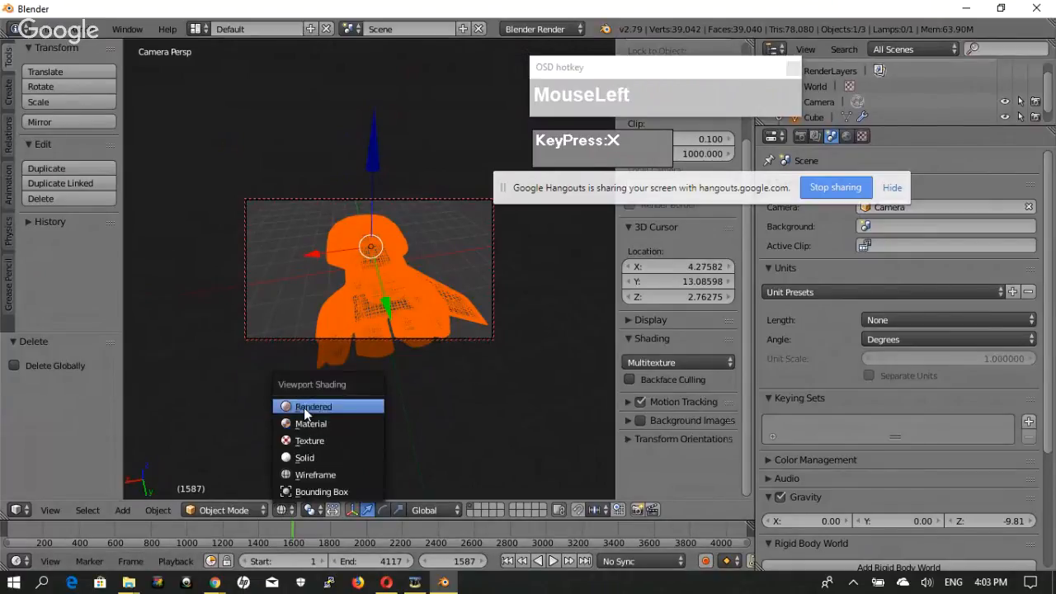
left_click(303, 408)
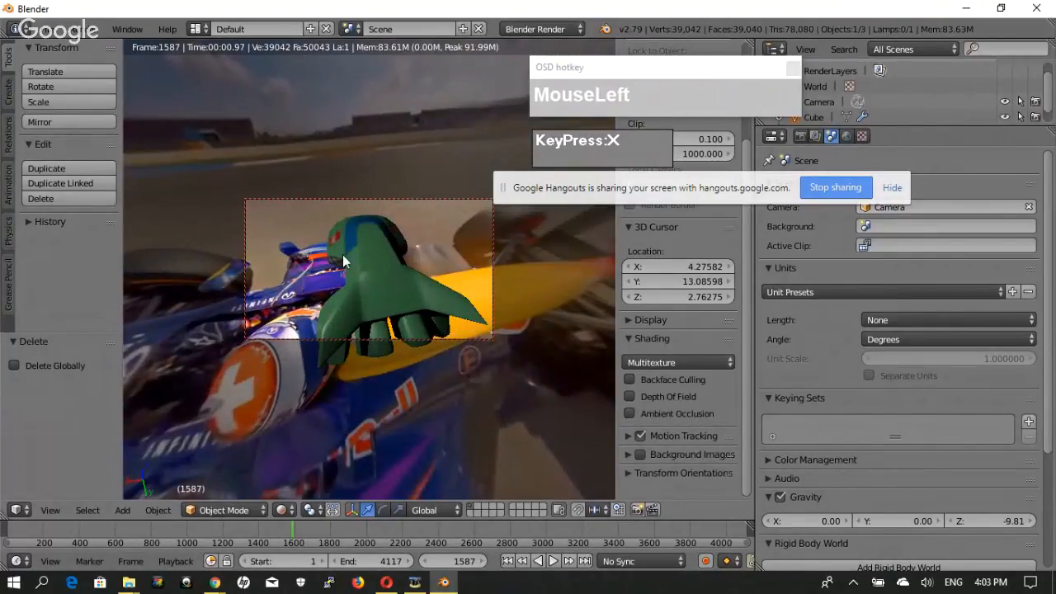
middle_click_drag(399, 306, 420, 363)
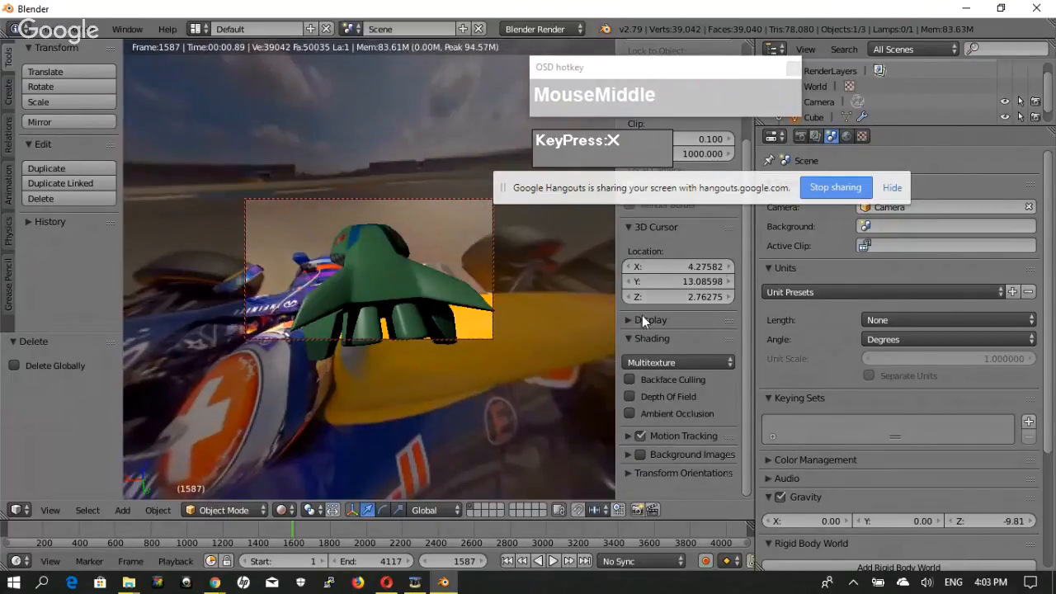
Display the Mapping settings of the world's 360° movie texture.
left_click_drag(697, 188, 360, 47)
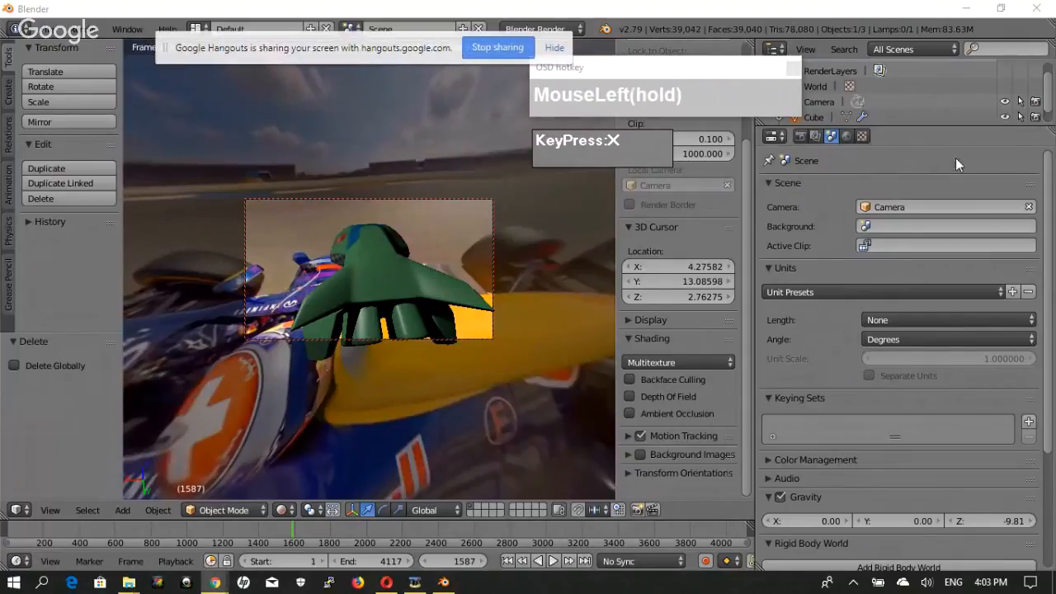
left_click(846, 137)
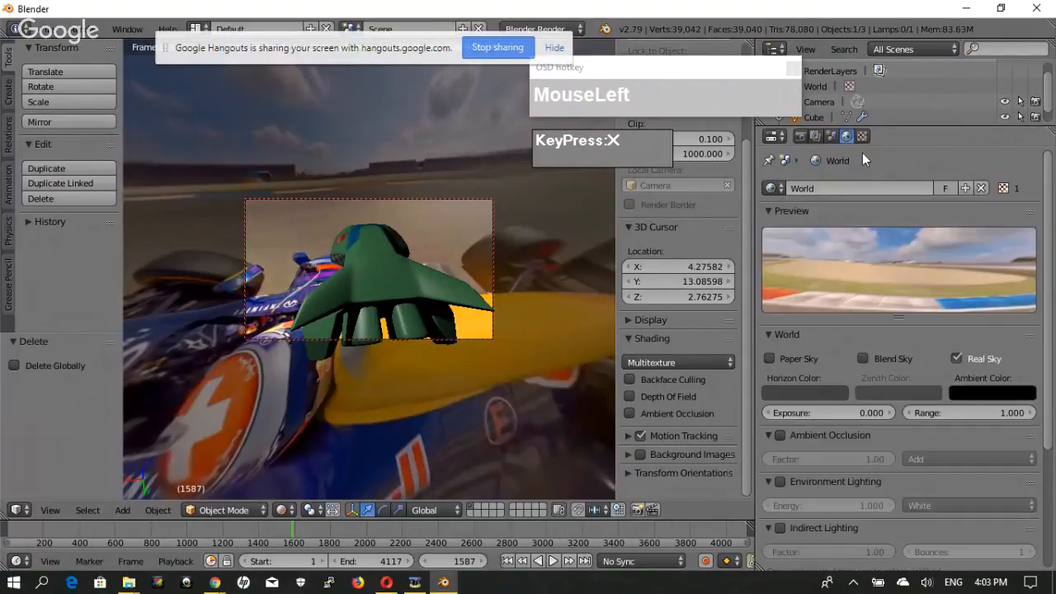
left_click(862, 137)
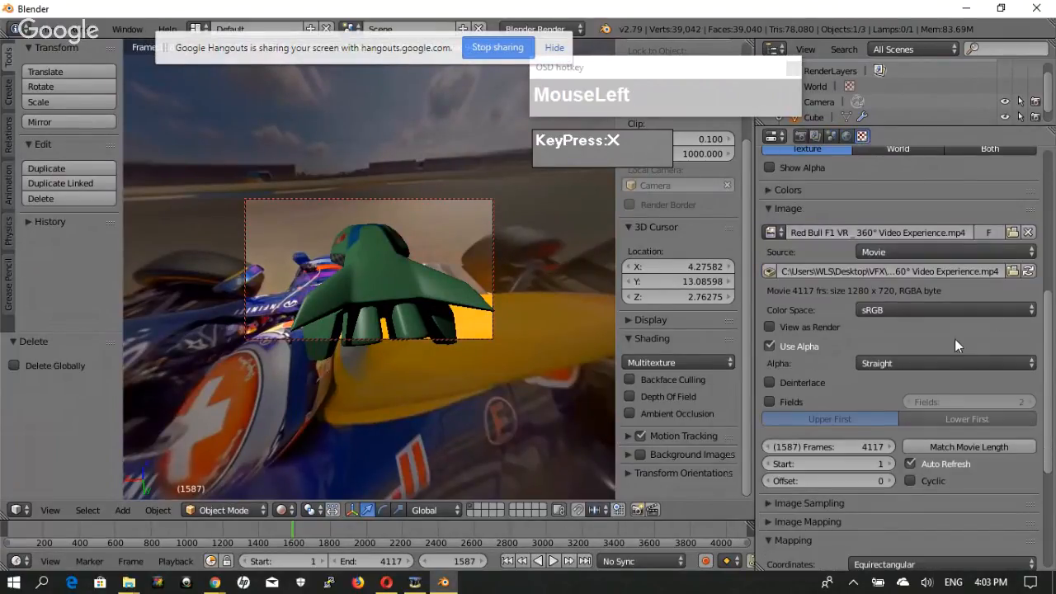
scroll(932, 393, "down", 6)
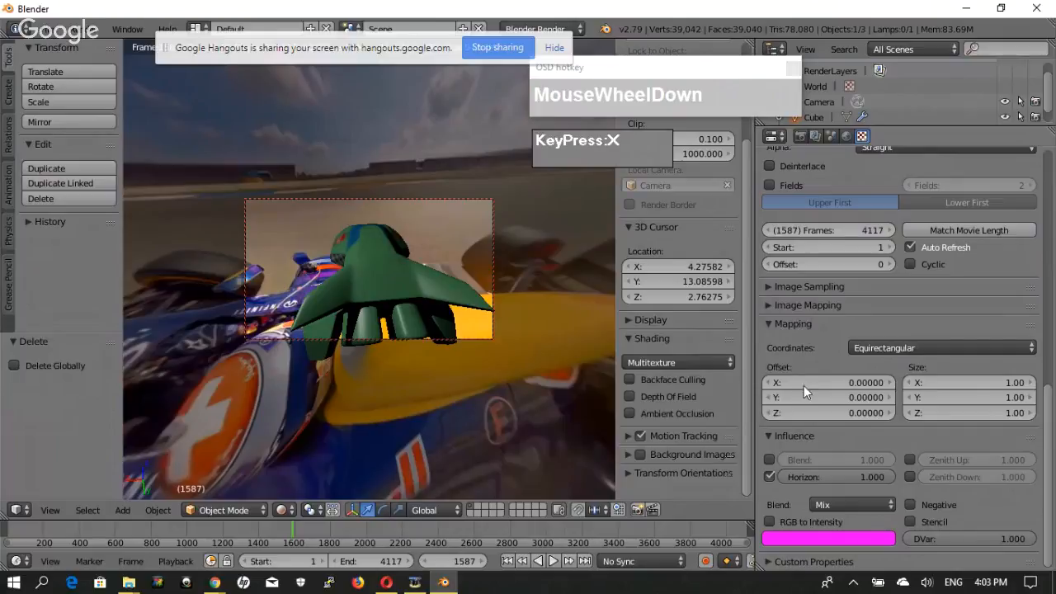
Try X mapping offsets of 2, 0.5 and 1 on the world texture to rotate the background.
left_click(833, 383)
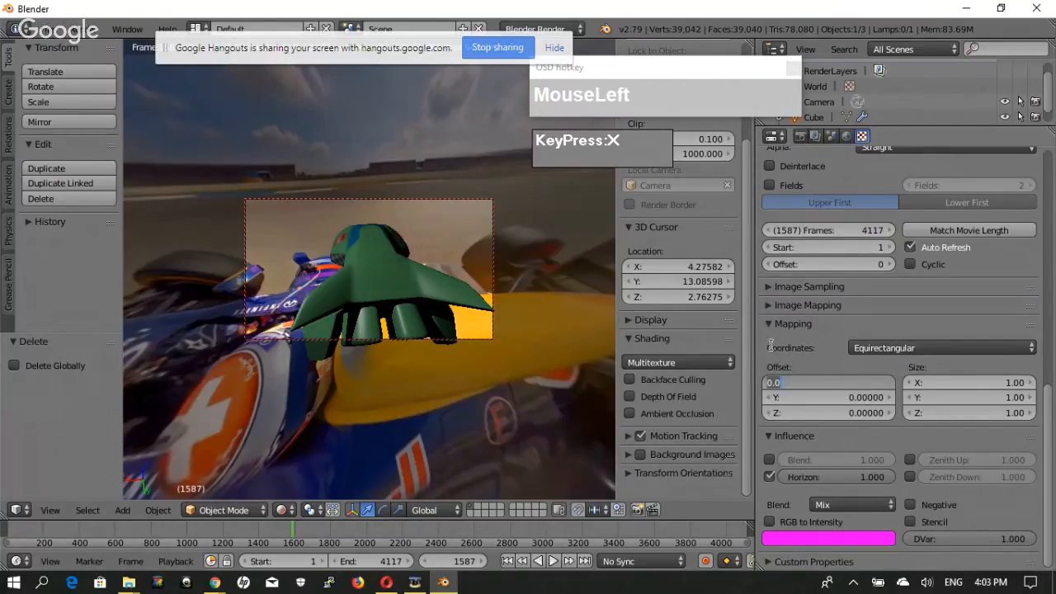
type("2")
key("KP_Enter")
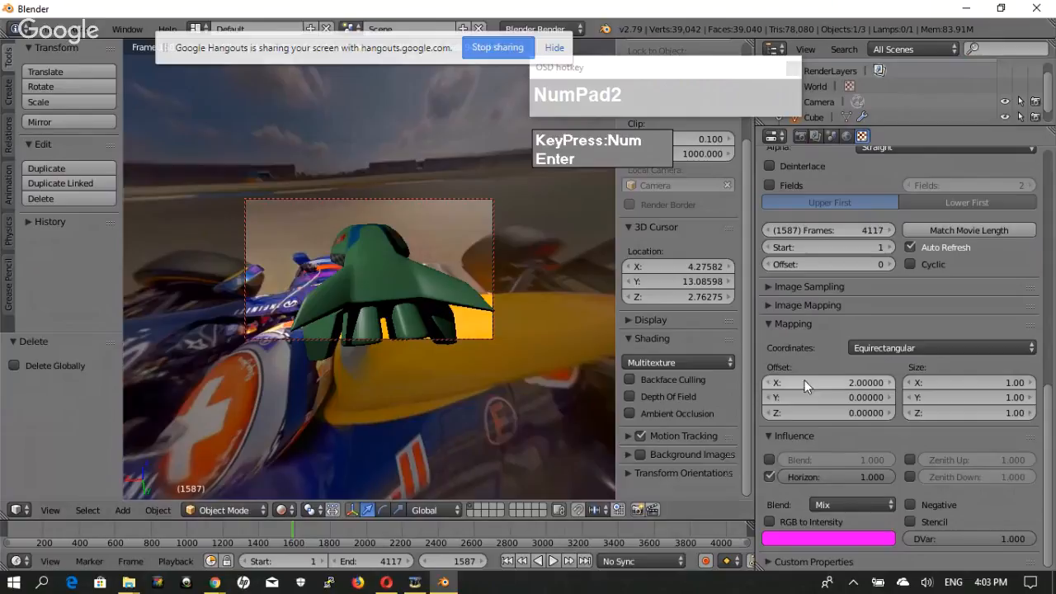
left_click(826, 383)
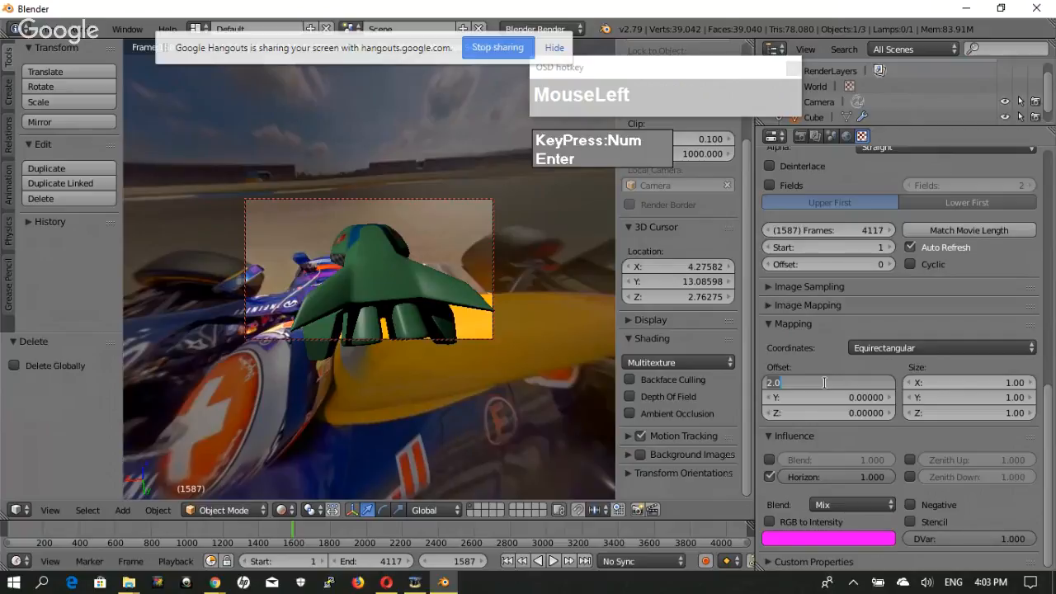
type("0.5")
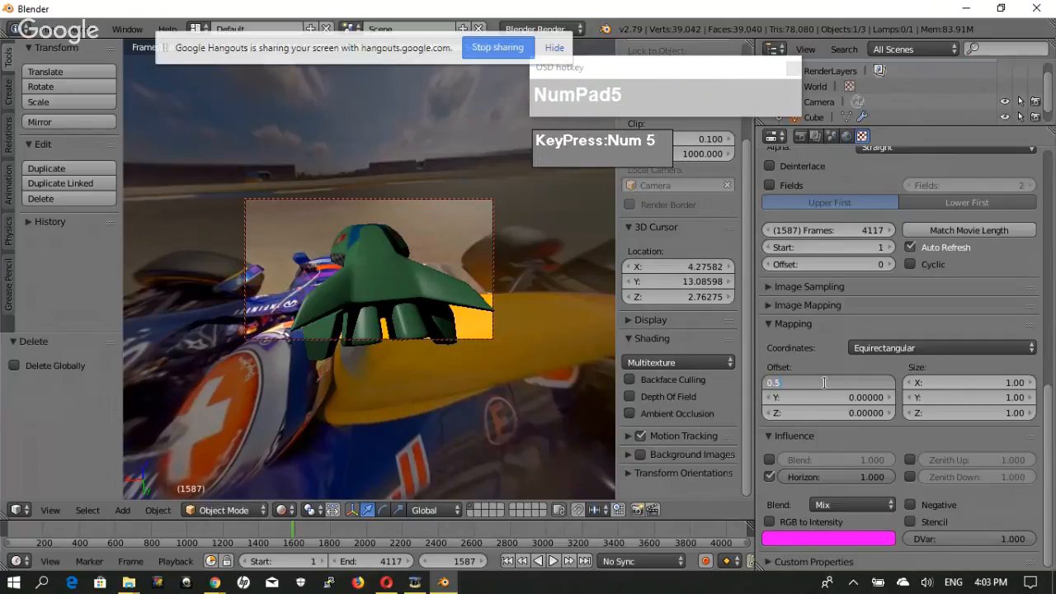
key("Return")
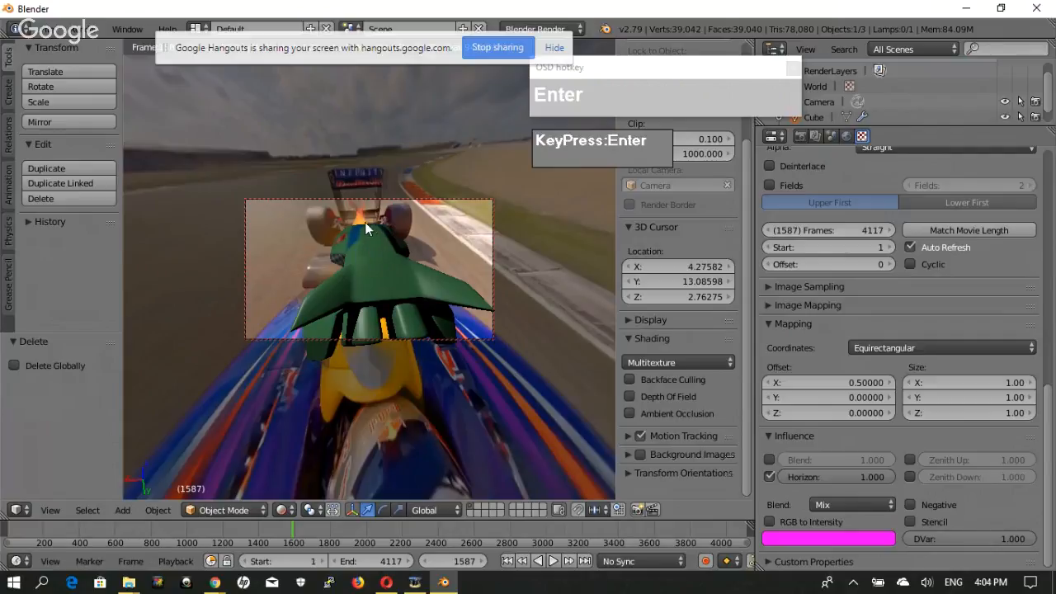
left_click(846, 382)
type("1")
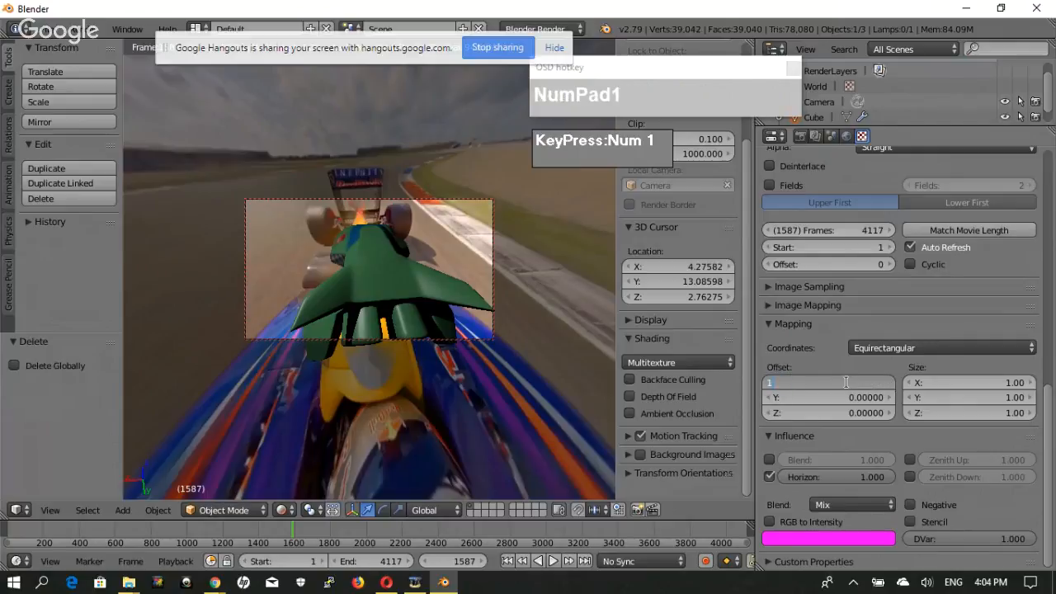
key("KP_Enter")
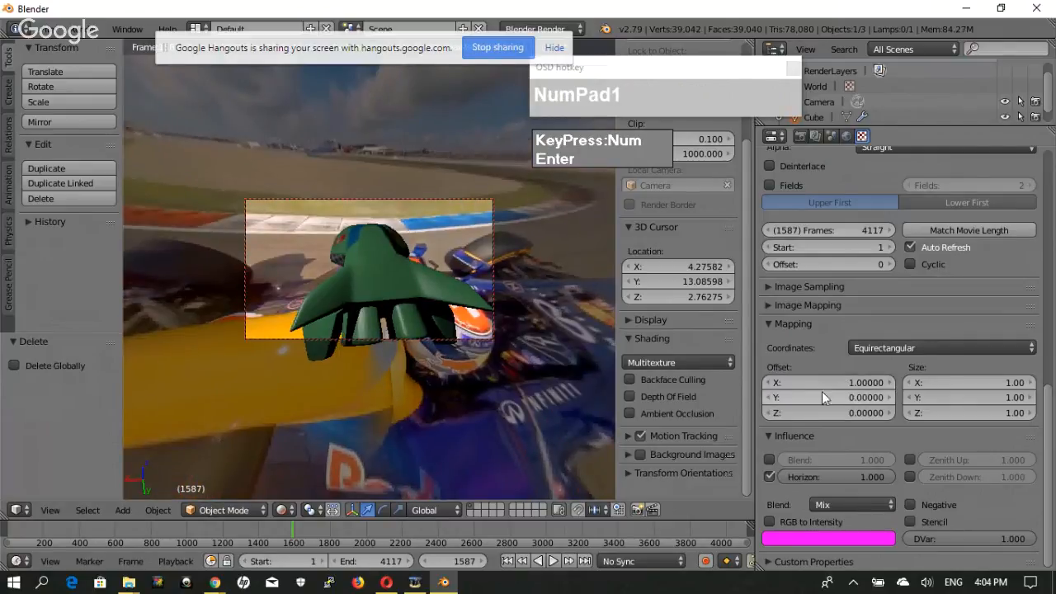
Set the world texture's X mapping offset to 1.5.
left_click(832, 382)
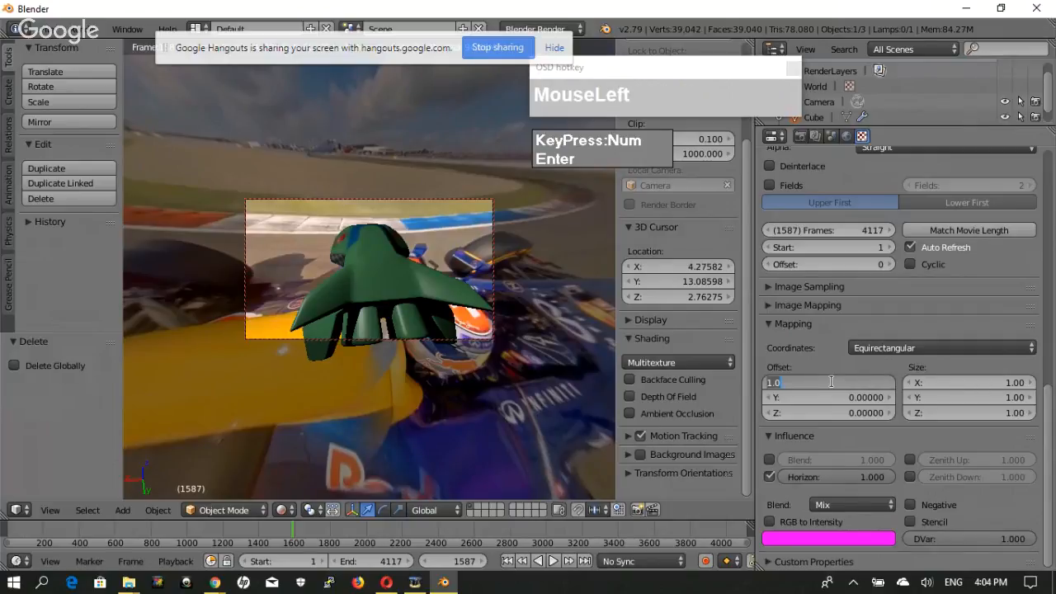
type("1.5")
key("KP_Enter")
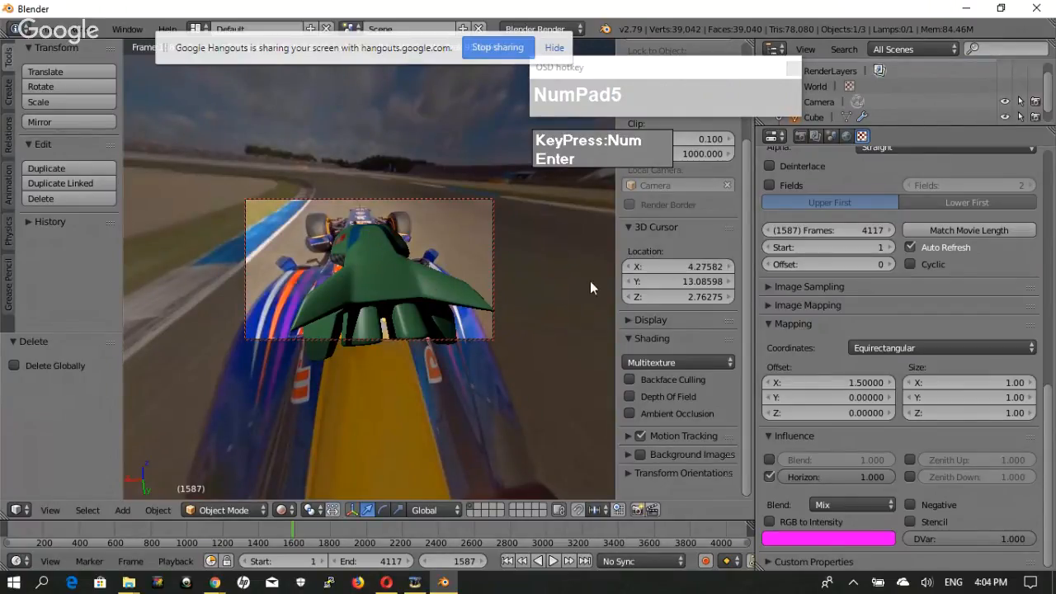
Enlarge the camera frame in the viewport with Lock Camera to View turned off, and turn the lock back on.
scroll(401, 243, "up", 1)
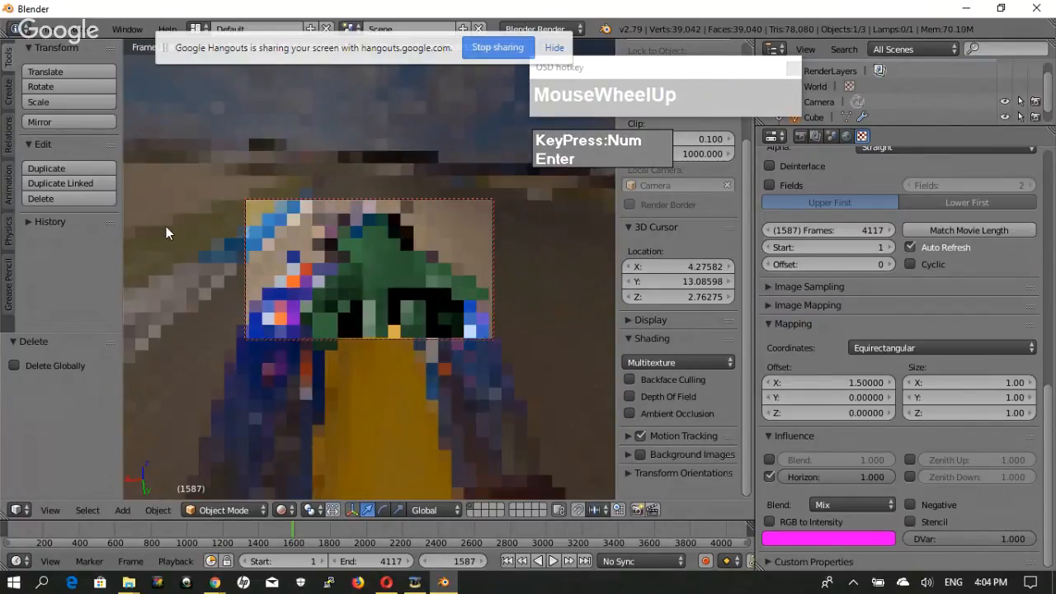
scroll(682, 368, "up", 4)
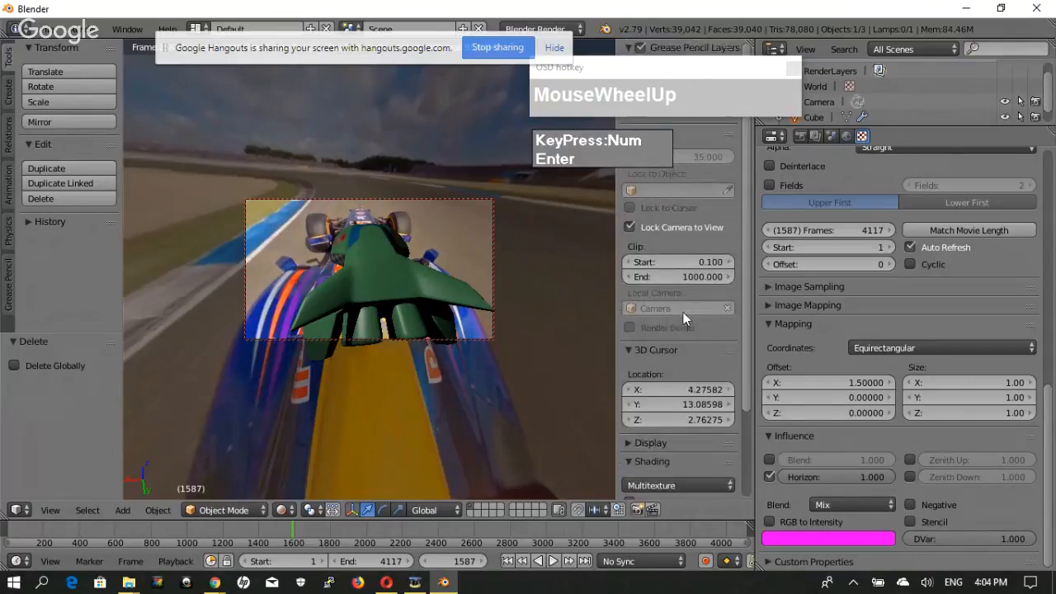
scroll(489, 257, "up", 3)
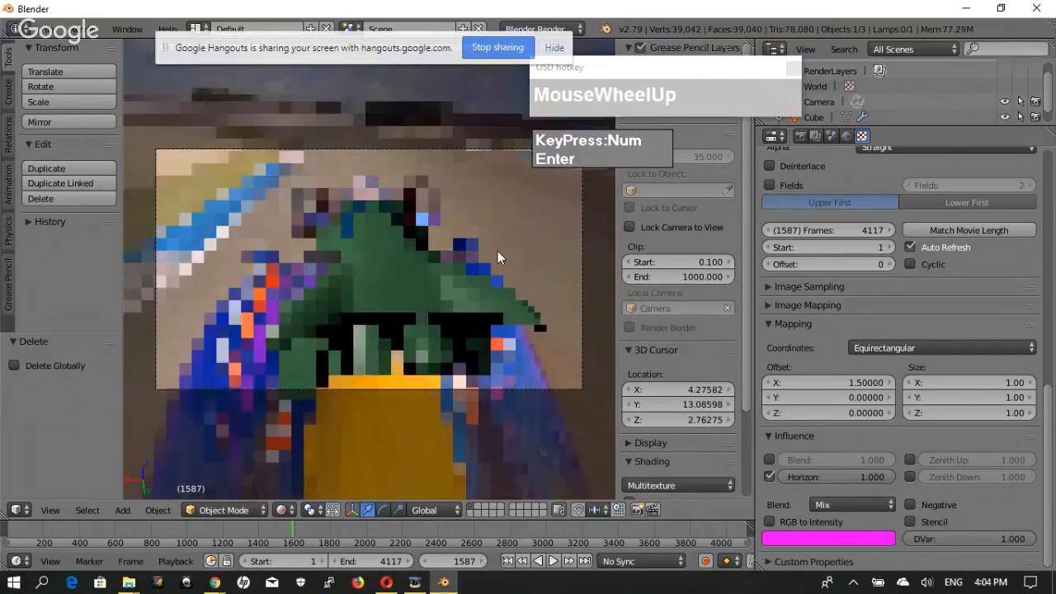
left_click(548, 177)
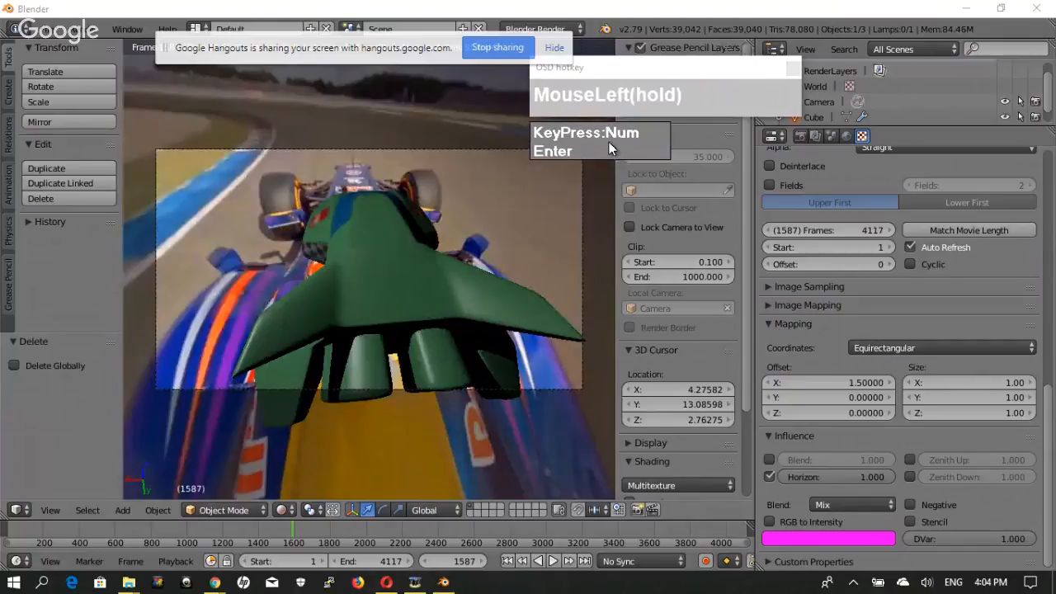
left_click(630, 227)
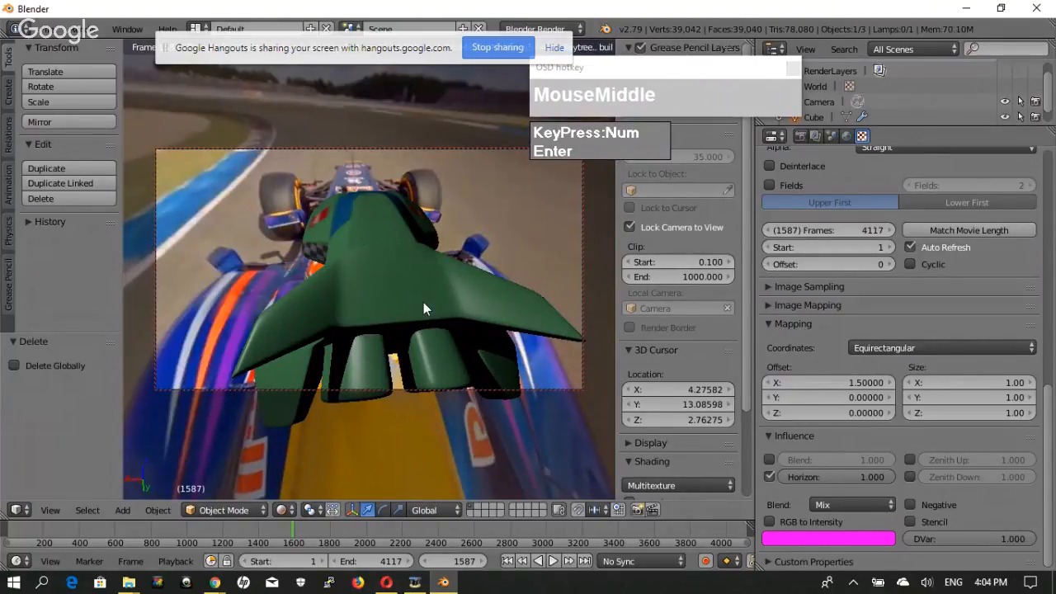
Orbit the locked camera to a lower view directly behind the spaceship and scrub the timeline to frame 3189.
middle_click_drag(423, 303, 424, 302)
left_click(445, 313)
mouse_move(453, 292)
middle_mouse_down()
mouse_move(446, 267)
mouse_move(446, 294)
middle_mouse_up()
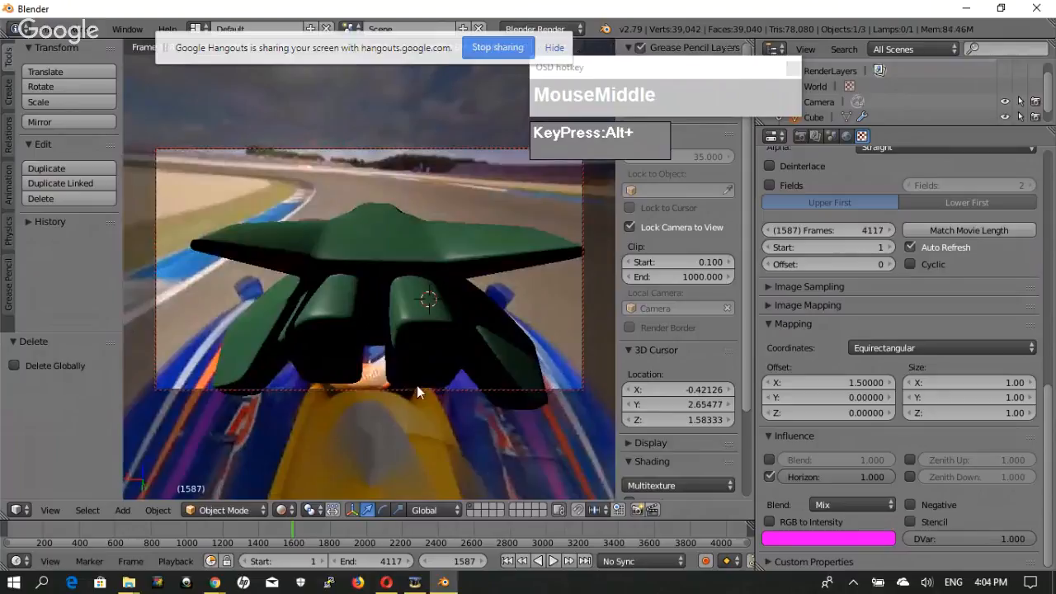
left_click(343, 528)
left_click_drag(378, 533, 579, 530)
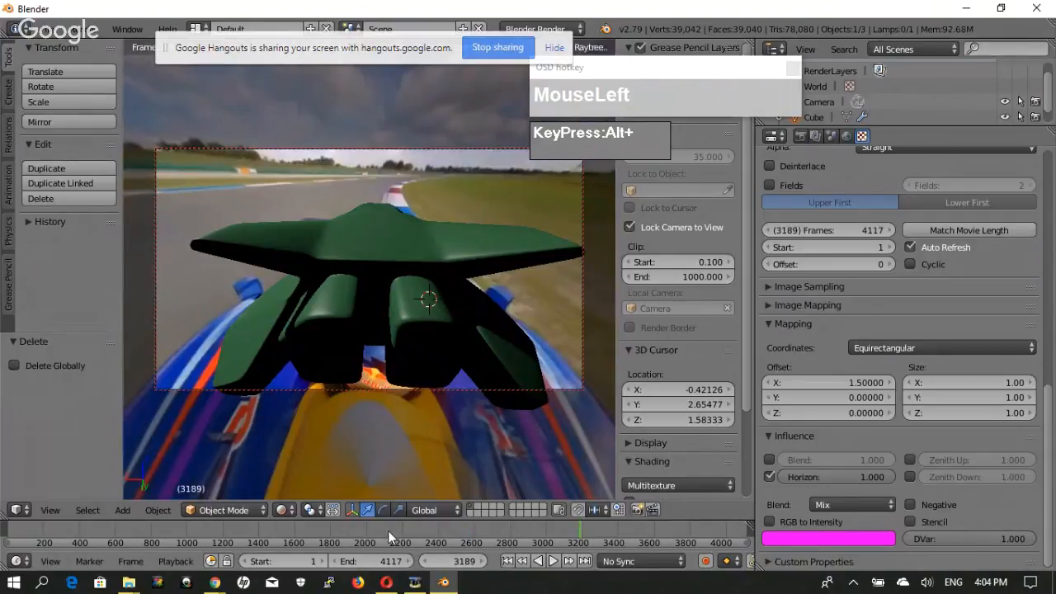
In wireframe, scale the spaceship down to about 0.472, move it about 0.568 down along Z, and return to rendered shading.
right_click(412, 285)
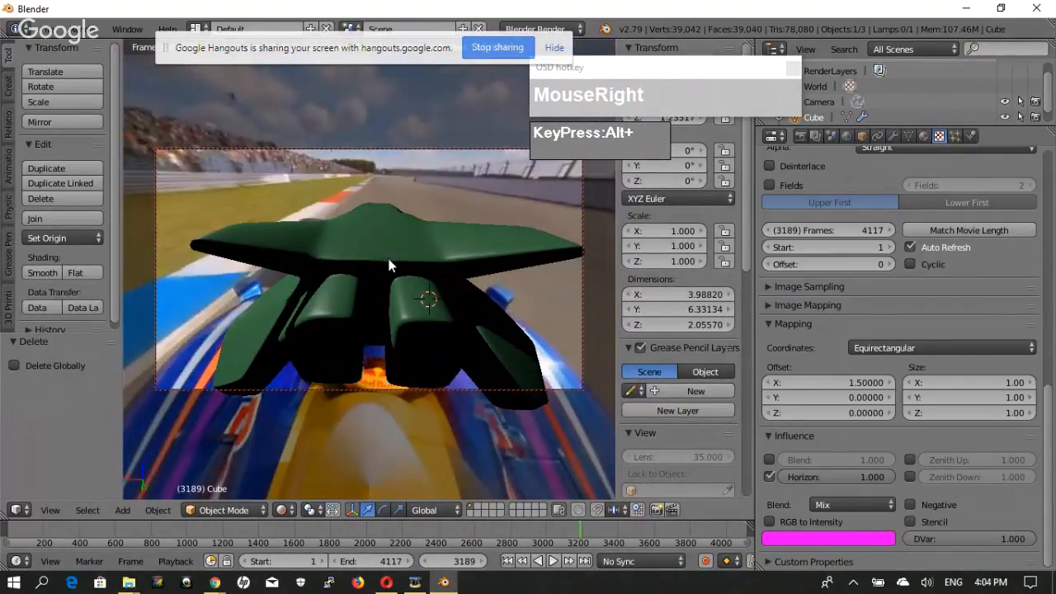
key("z")
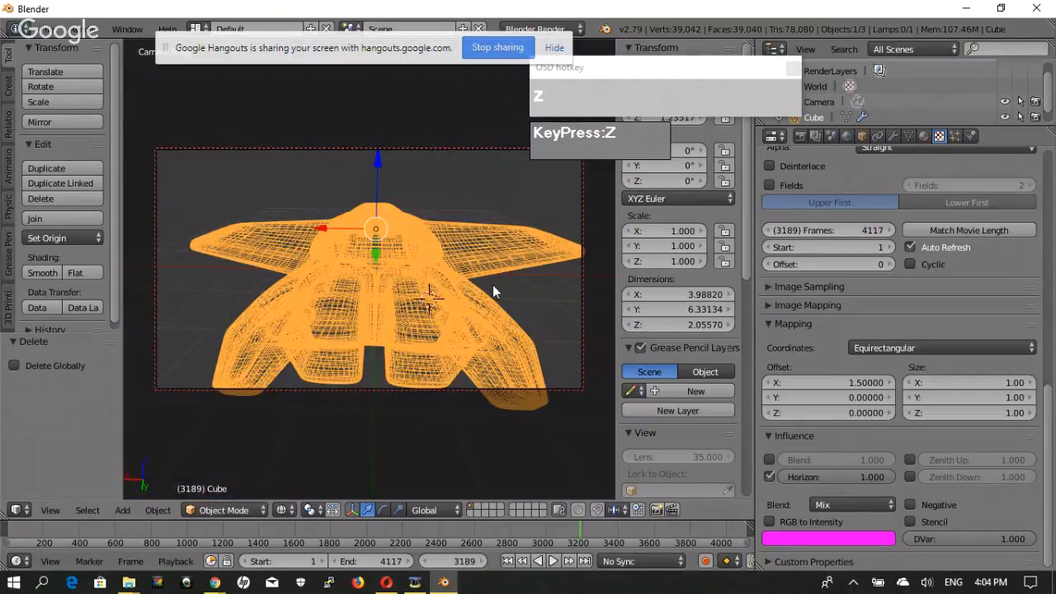
key("s")
left_click(430, 256)
left_click_drag(377, 182, 375, 203)
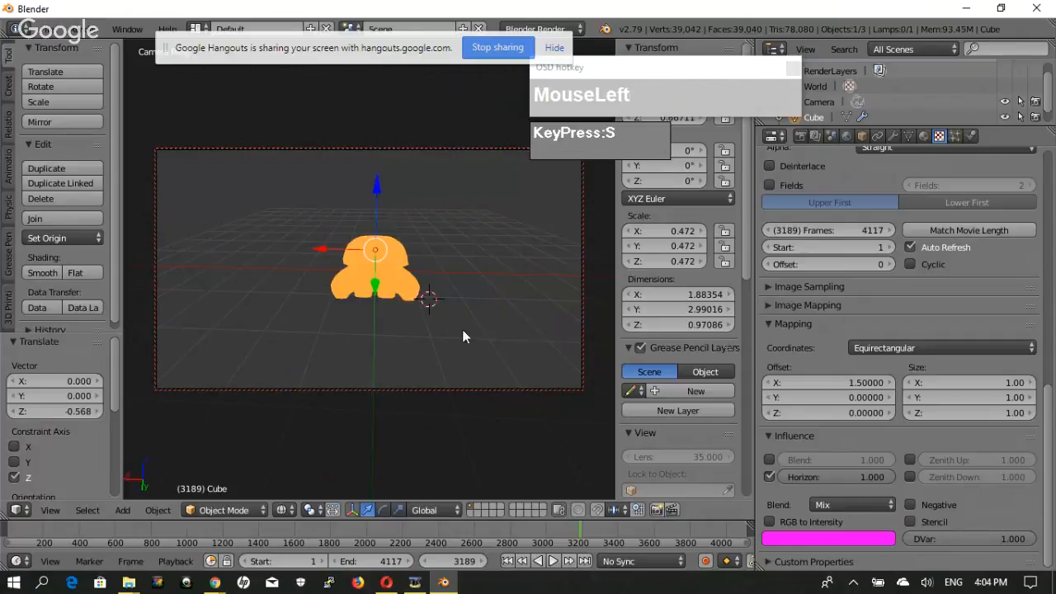
key("shift+z")
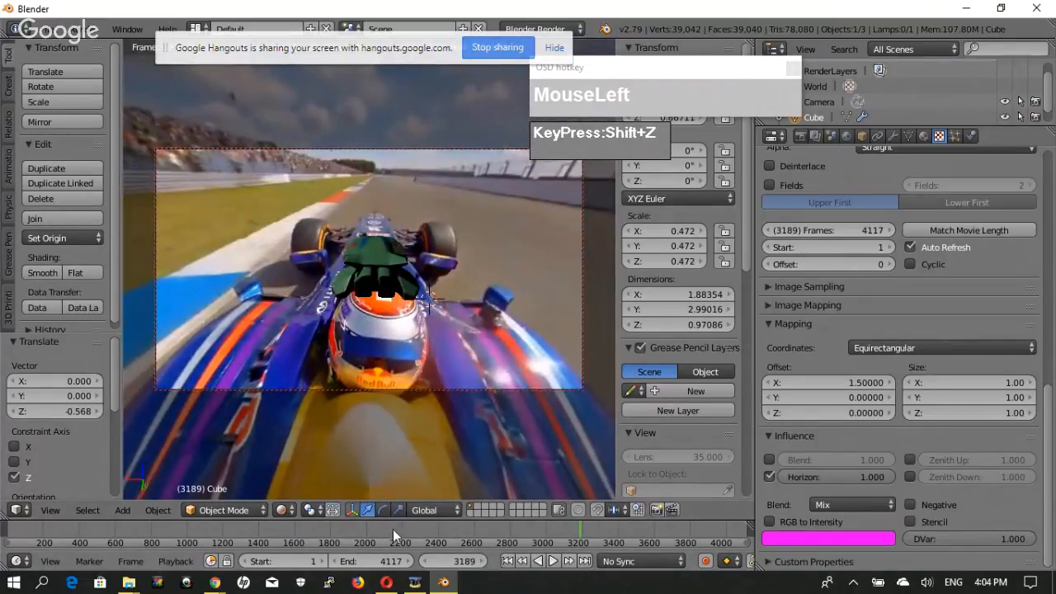
Play the animation briefly to preview the smaller ship against the moving background, stop it, and go to frame 2483.
key("alt+a")
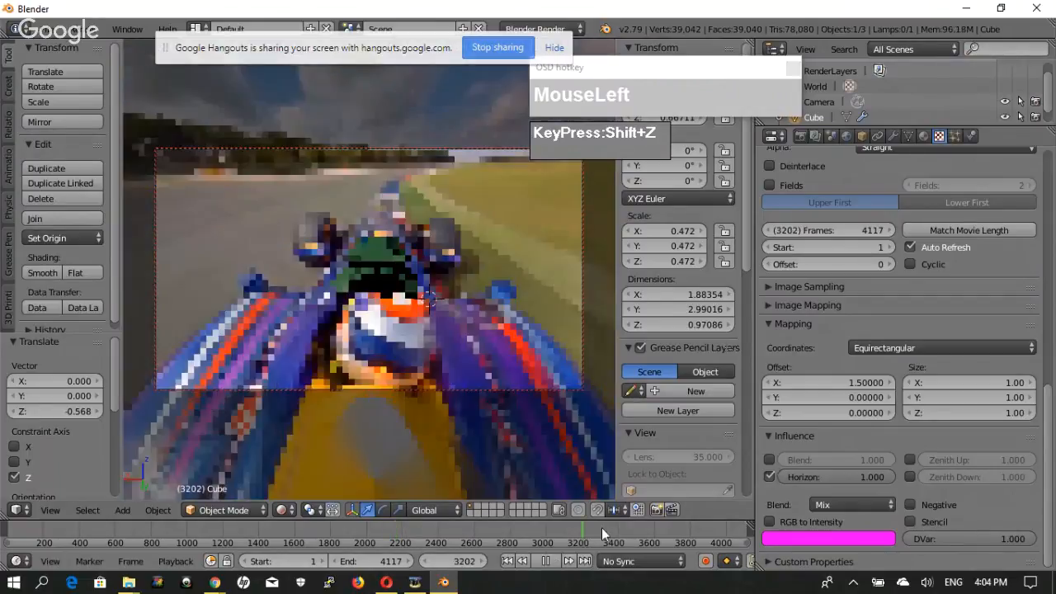
key("alt+a")
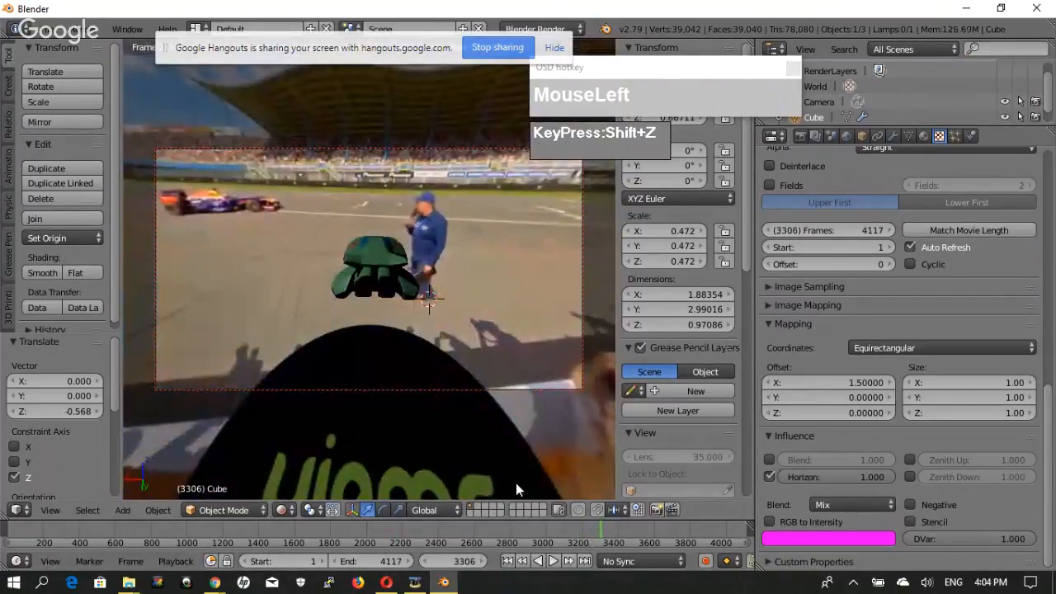
left_click(453, 532)
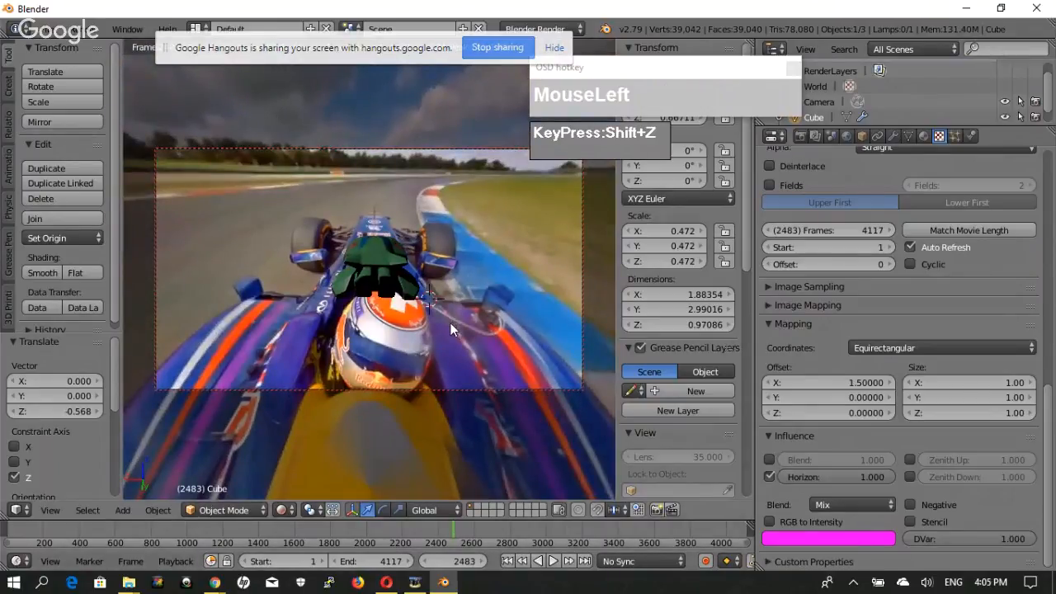
Orbit the locked camera to an oblique angle behind the spaceship, render frame 2483, and close the render.
middle_click_drag(433, 317, 462, 301)
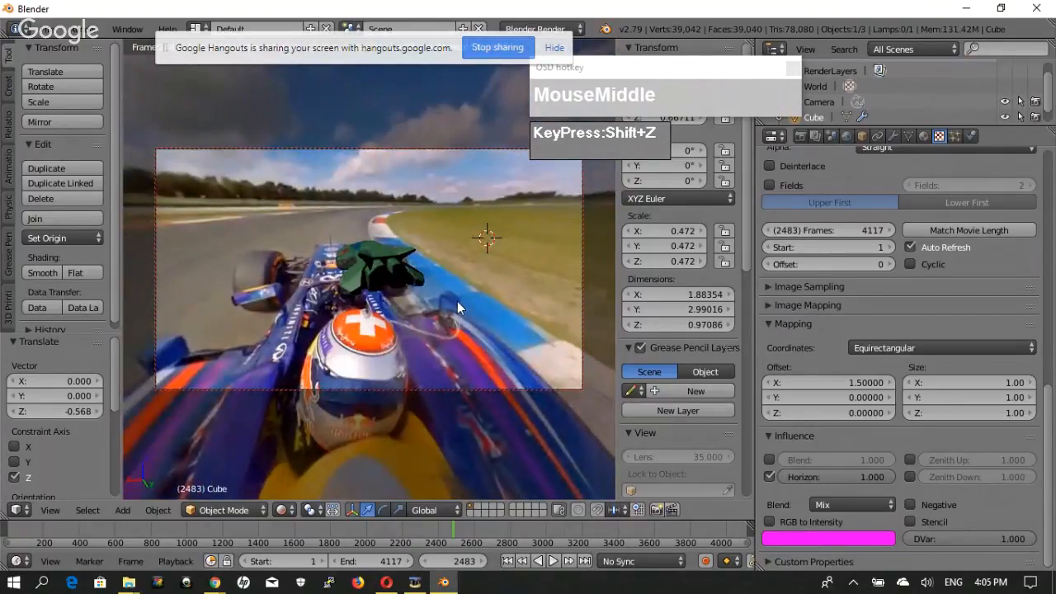
key("F12")
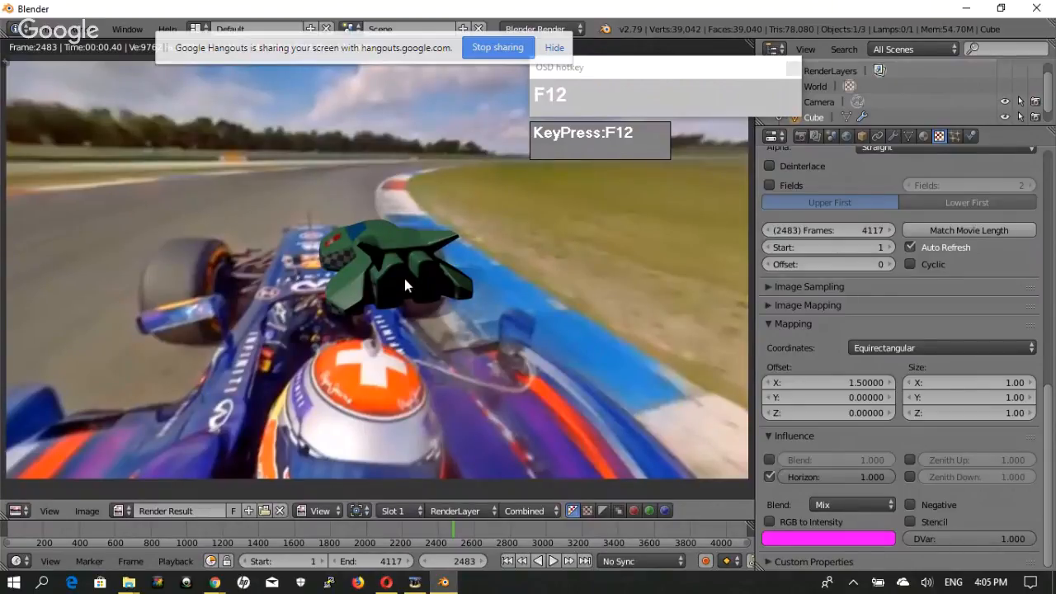
key("Escape")
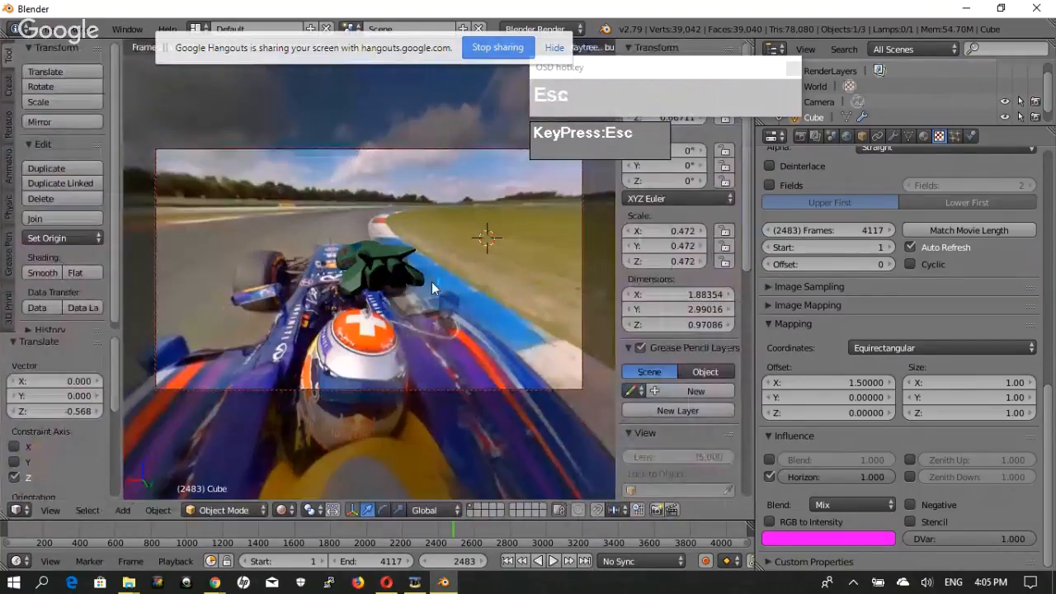
Enable Environment Lighting in the world settings and render frame 2483 again.
left_click(846, 136)
scroll(900, 413, "down", 1)
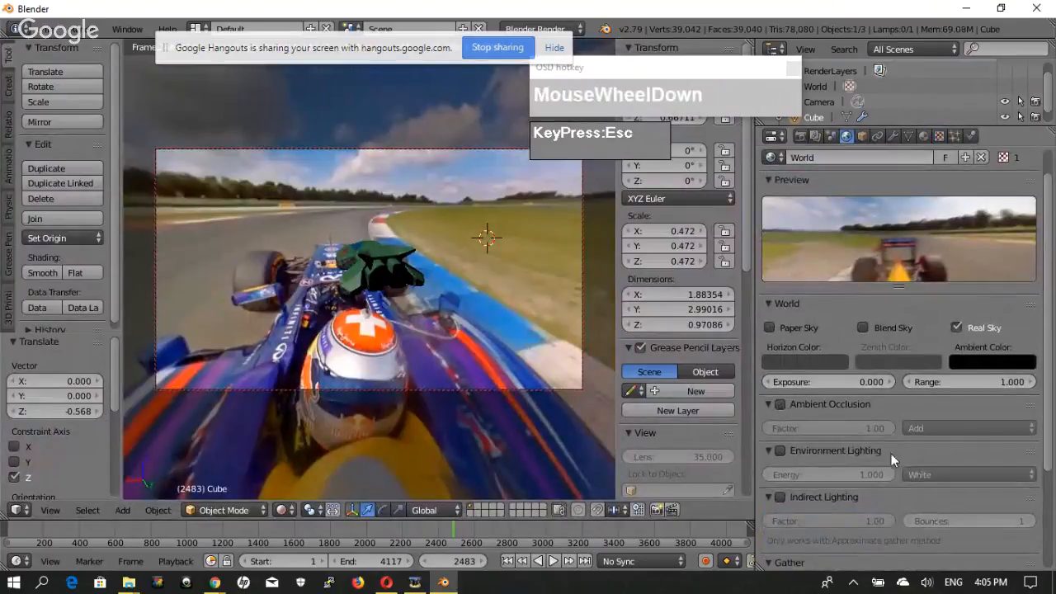
left_click(789, 453)
left_click(780, 451)
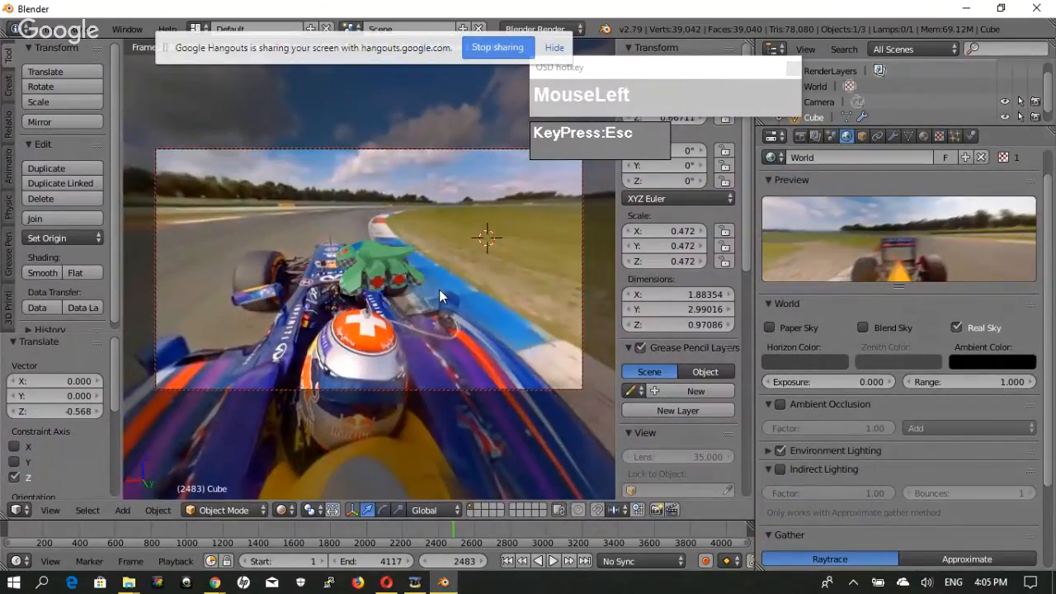
key("F12")
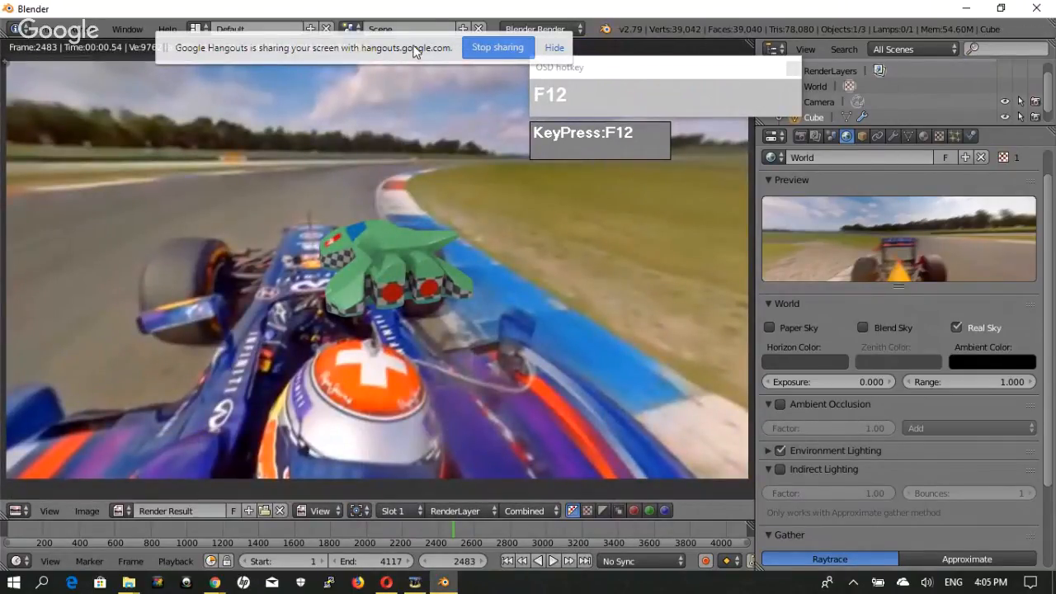
Move the screen-sharing notice clear of the render statistics and switch to the Google Hangouts broadcast window in Chrome.
left_click_drag(416, 47, 391, 57)
left_click_drag(613, 148, 597, 149)
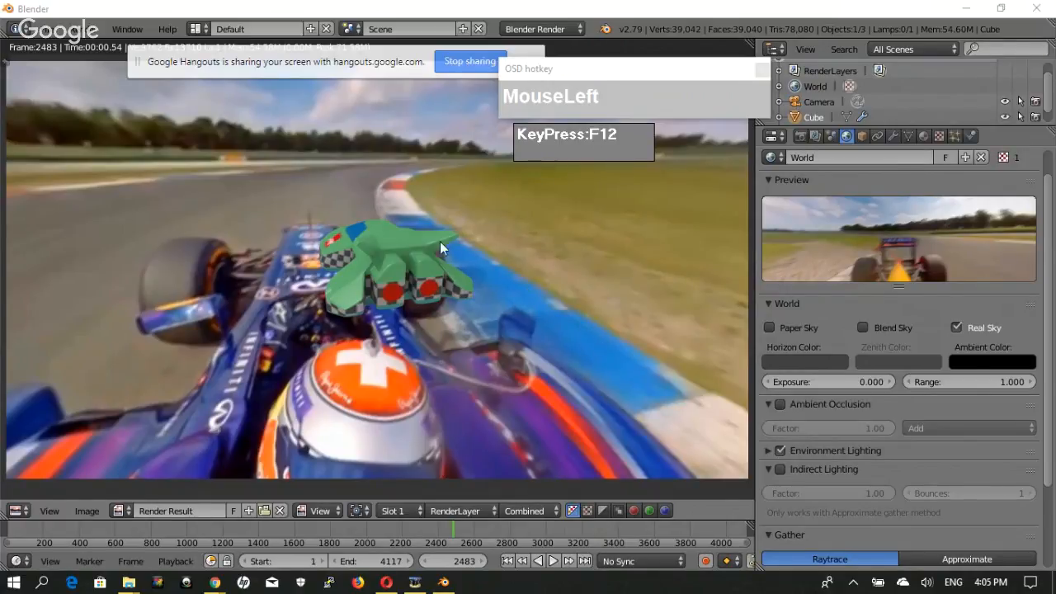
left_click_drag(612, 72, 603, 71)
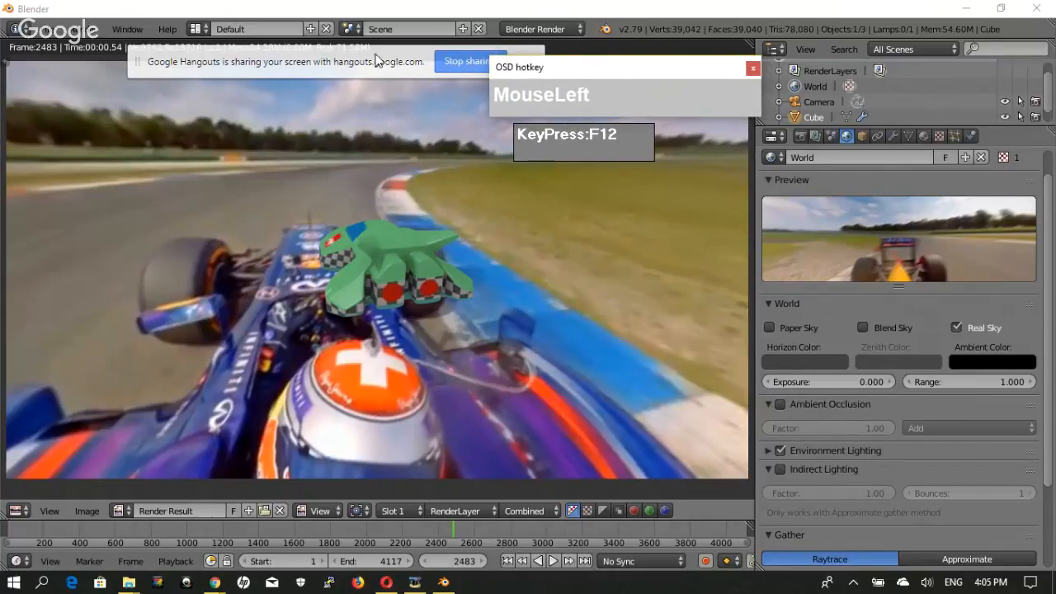
left_click_drag(375, 55, 426, 81)
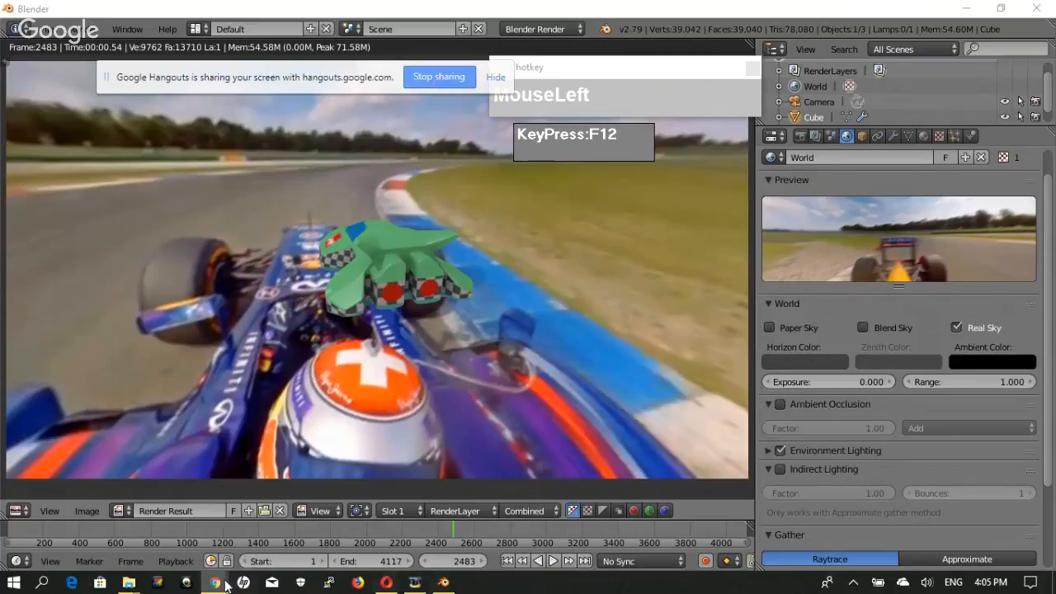
mouse_move(230, 582)
left_click(251, 521)
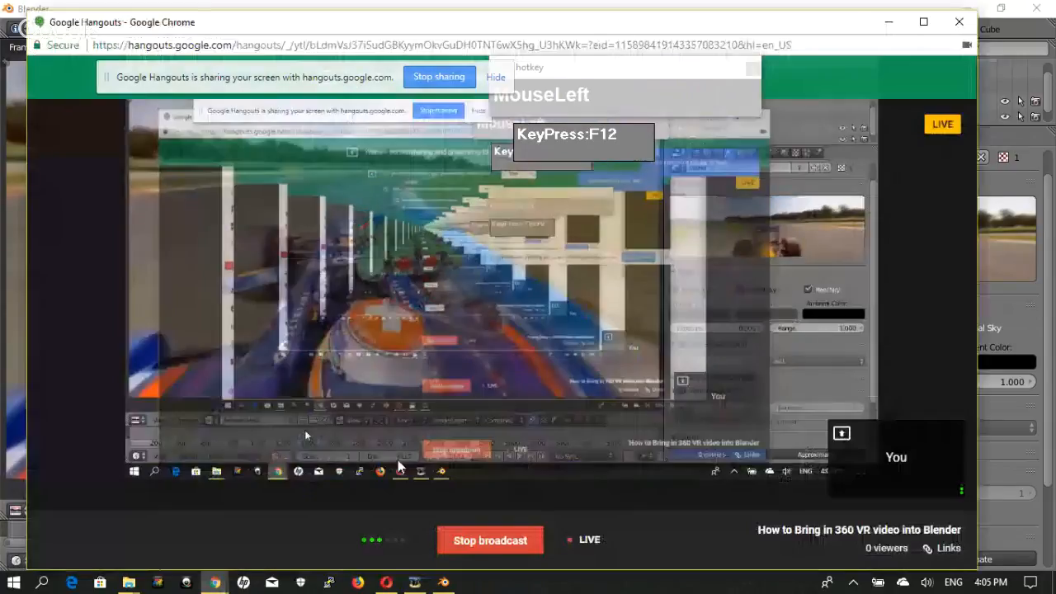